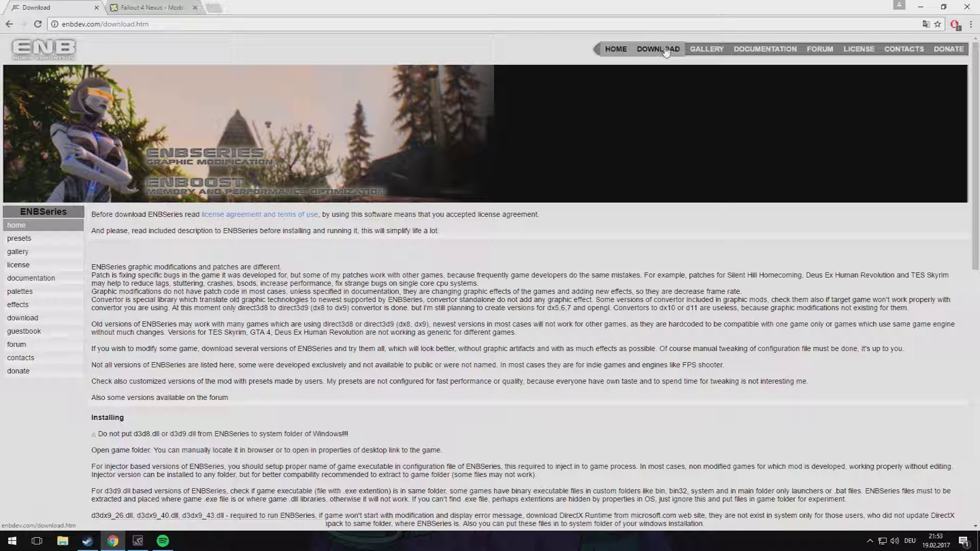
Step: Open the ENBSeries v0.311 page for Fallout 4 from the site's list of graphic modification downloads
click(30, 322)
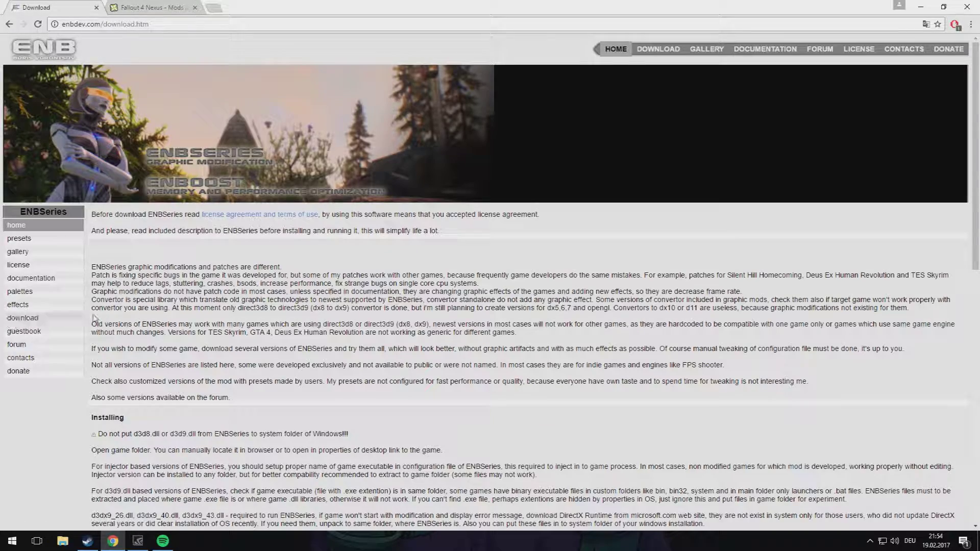
scroll(387, 227, down, 6)
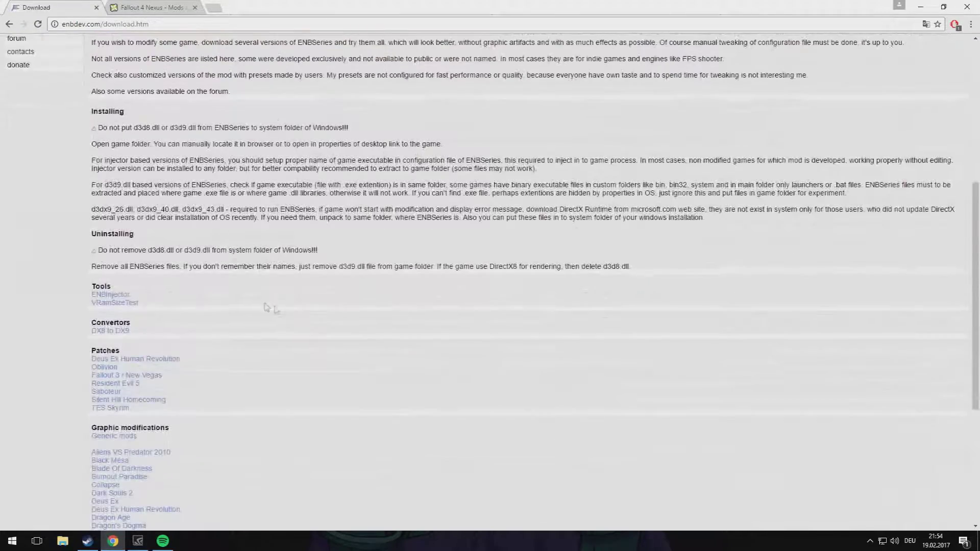
scroll(254, 302, down, 5)
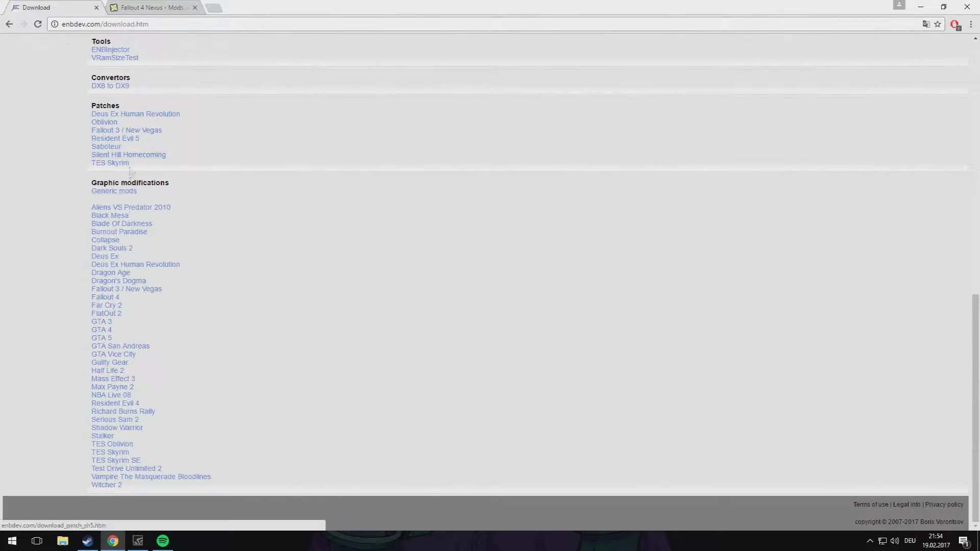
click(105, 298)
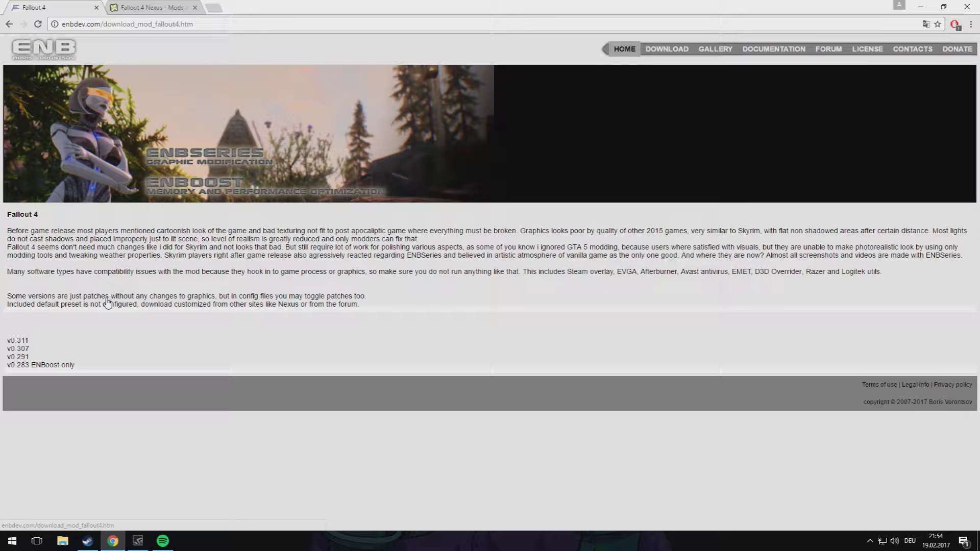
click(28, 346)
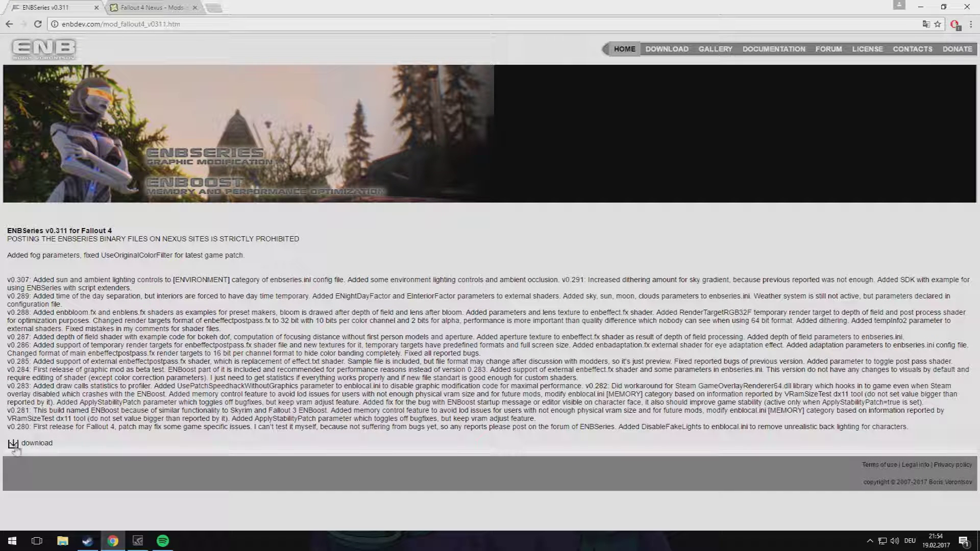
Step: Look in the Downloads folder for an existing ENBSeries Fallout 4 archive
click(62, 541)
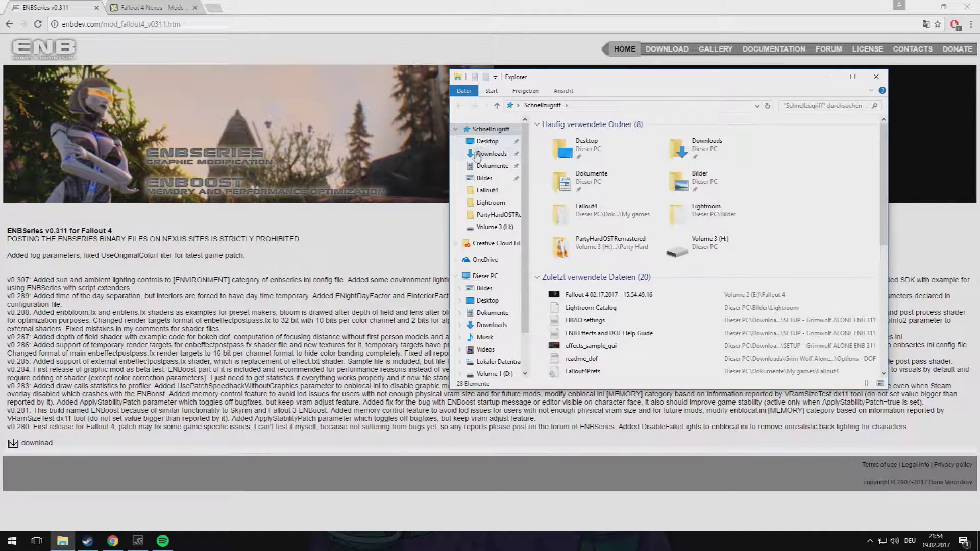
click(488, 153)
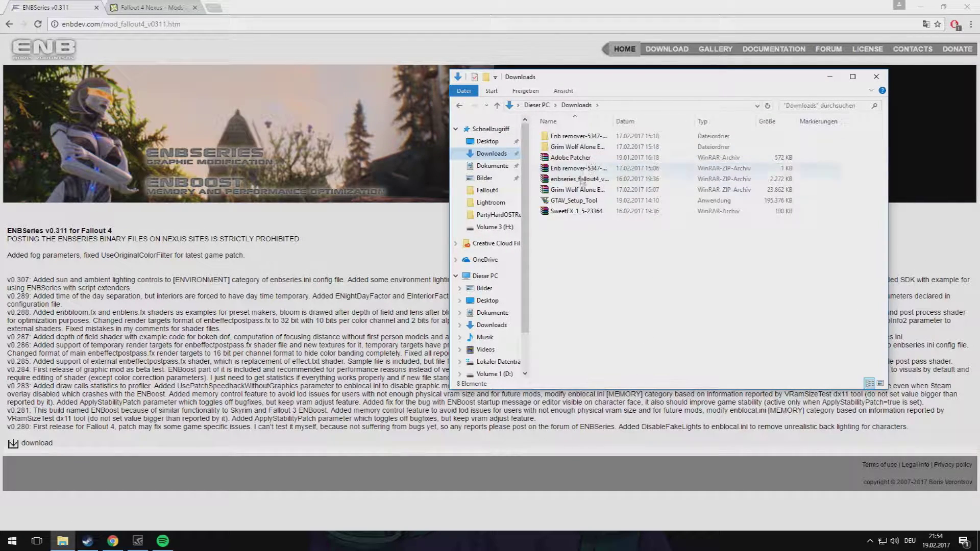
click(877, 76)
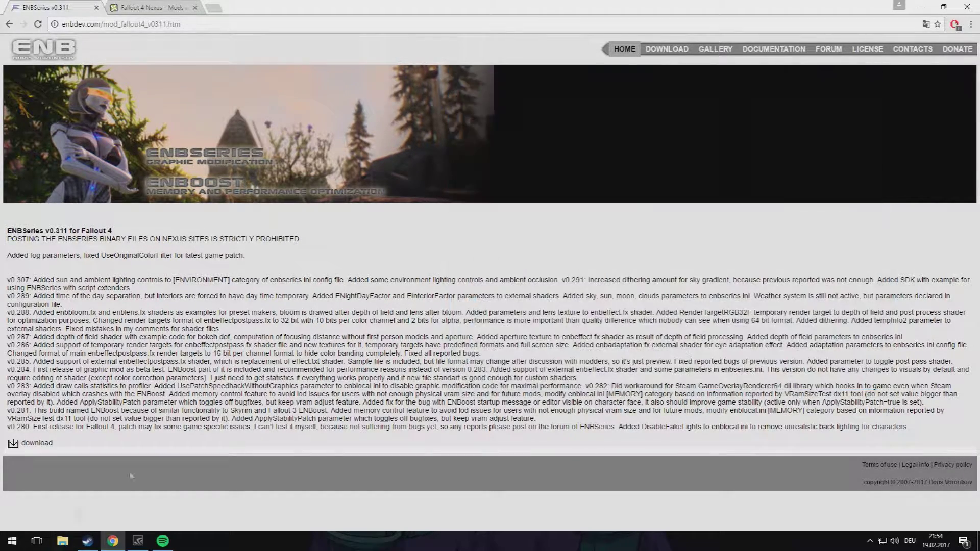
Step: Download the ENBSeries v0.311 archive for Fallout 4 and open the Downloads folder in File Explorer
click(16, 446)
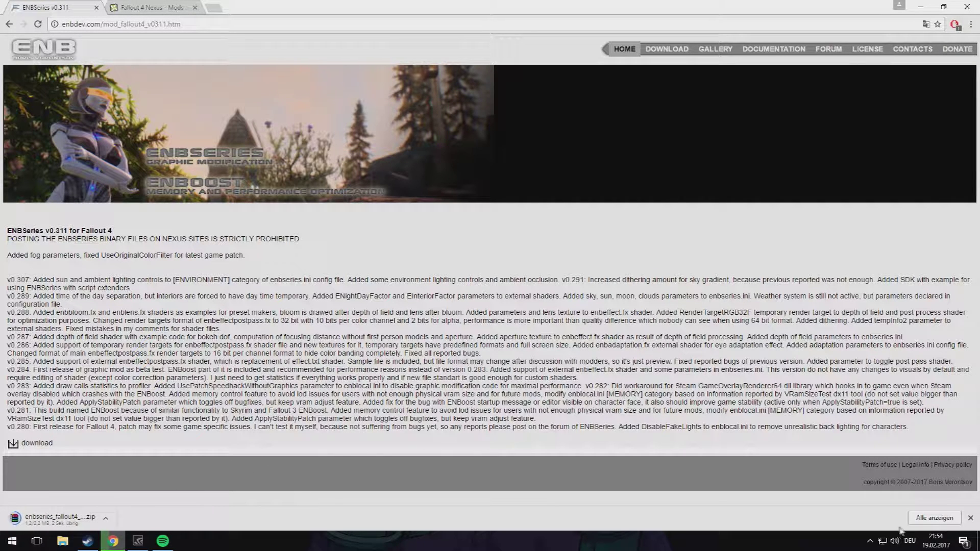
click(970, 519)
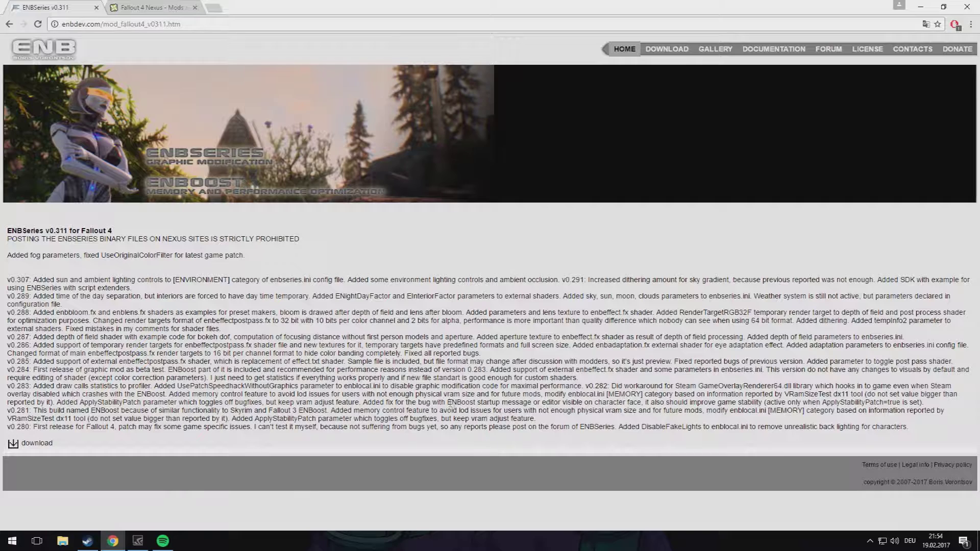
key(super+e)
click(492, 153)
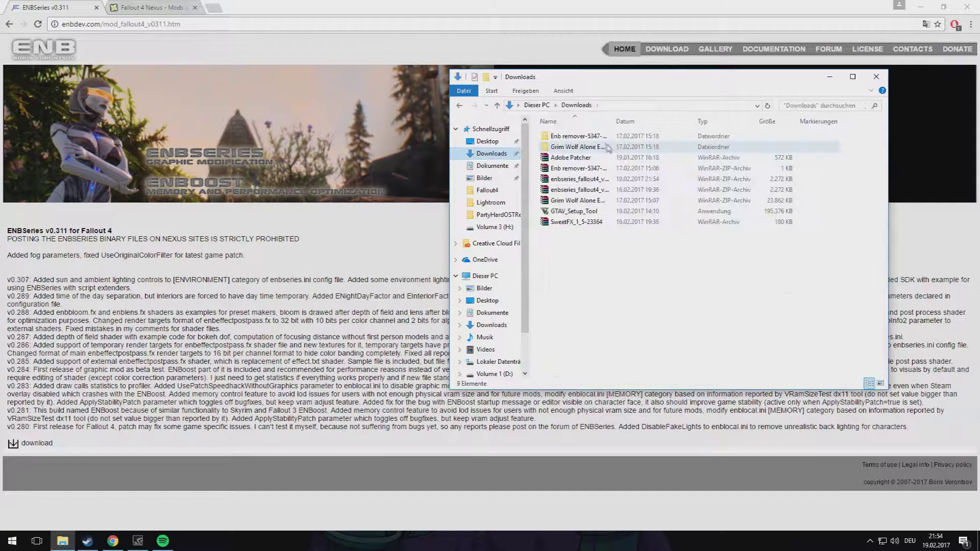
Step: Extract the newly downloaded ENBSeries archive into its own folder in Downloads and open its WrapperVersion folder
right_click(599, 181)
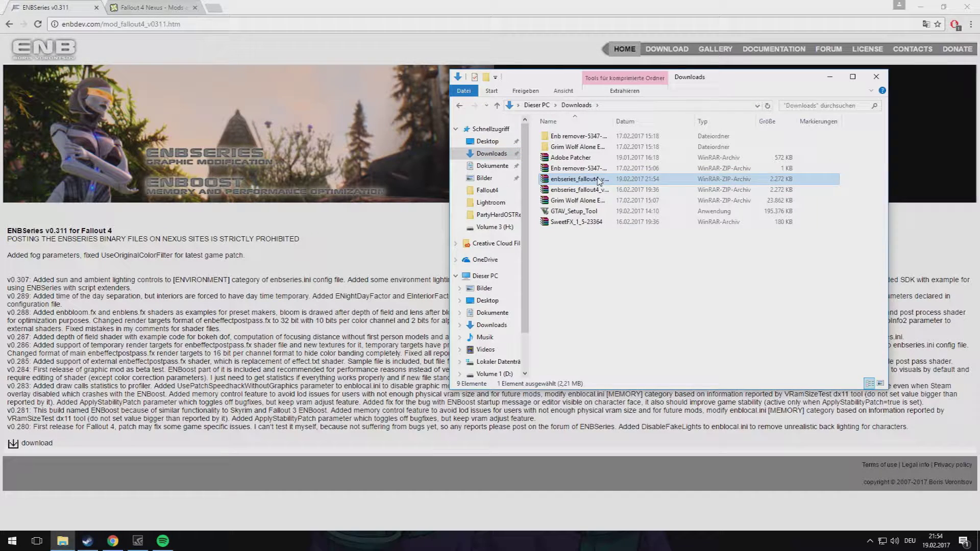
click(633, 231)
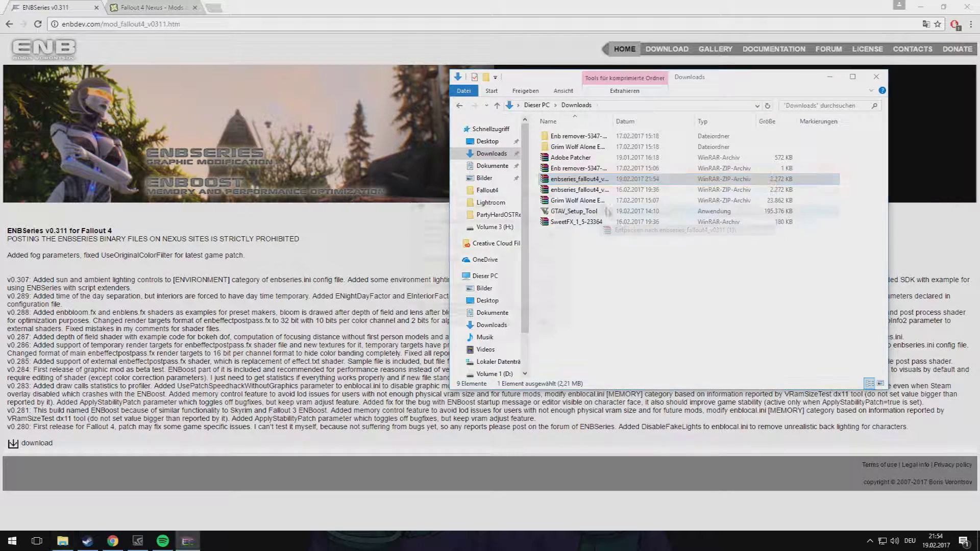
double_click(580, 234)
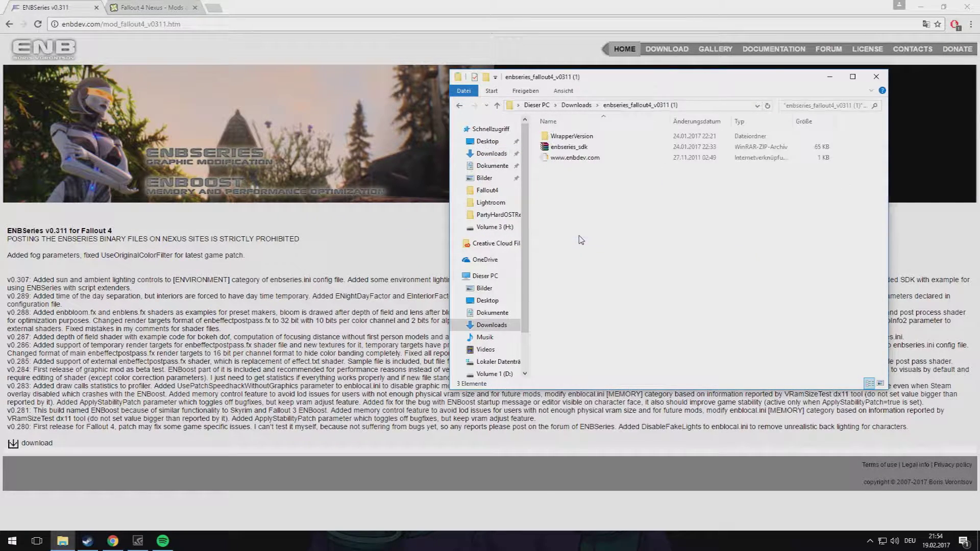
double_click(571, 136)
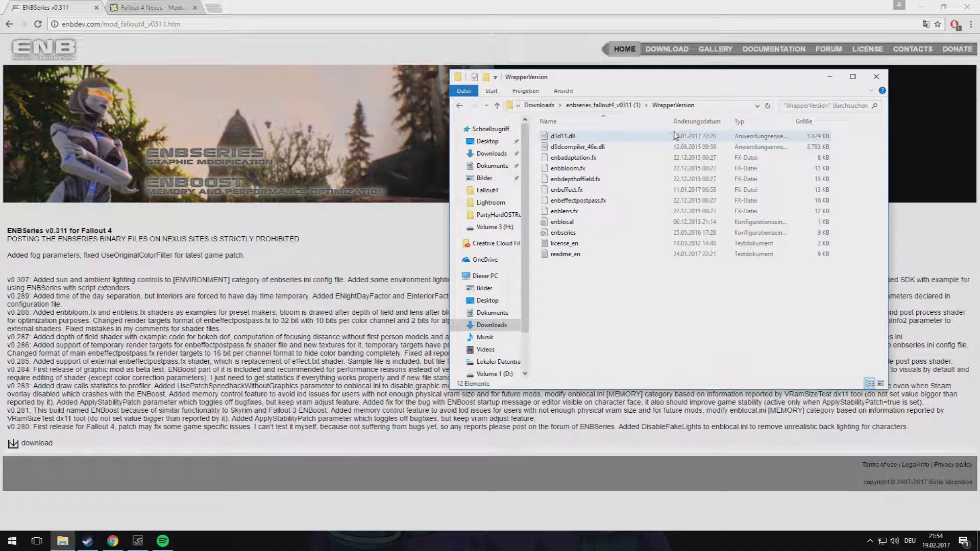
Step: Open H:\SteamLibrary\steamapps\common\Fallout 4 in a second File Explorer window and place it beside the WrapperVersion window
click(921, 7)
key(super+e)
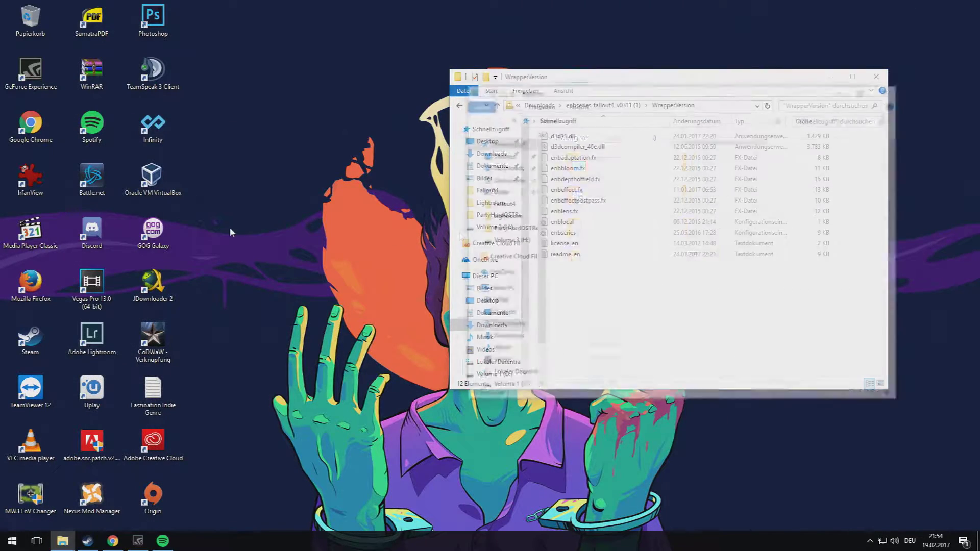
click(498, 289)
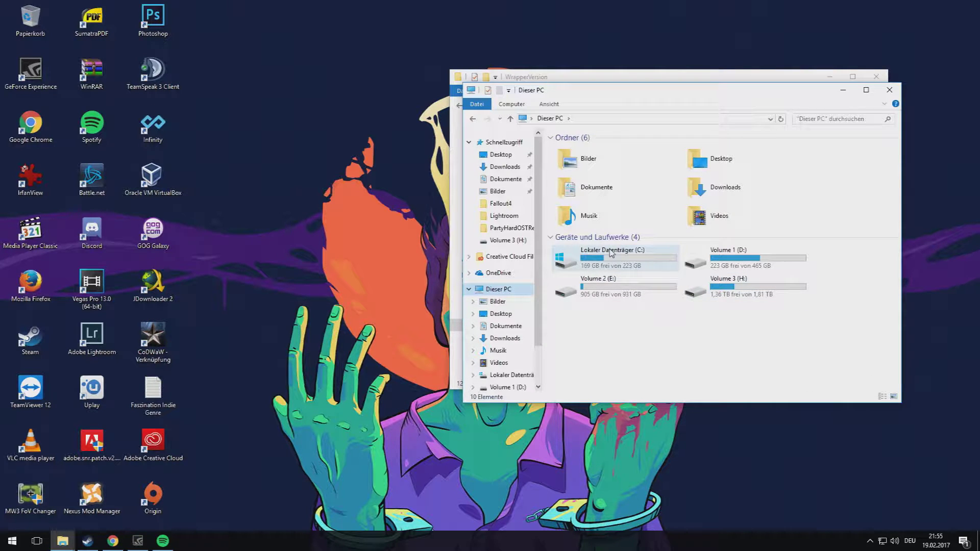
double_click(742, 292)
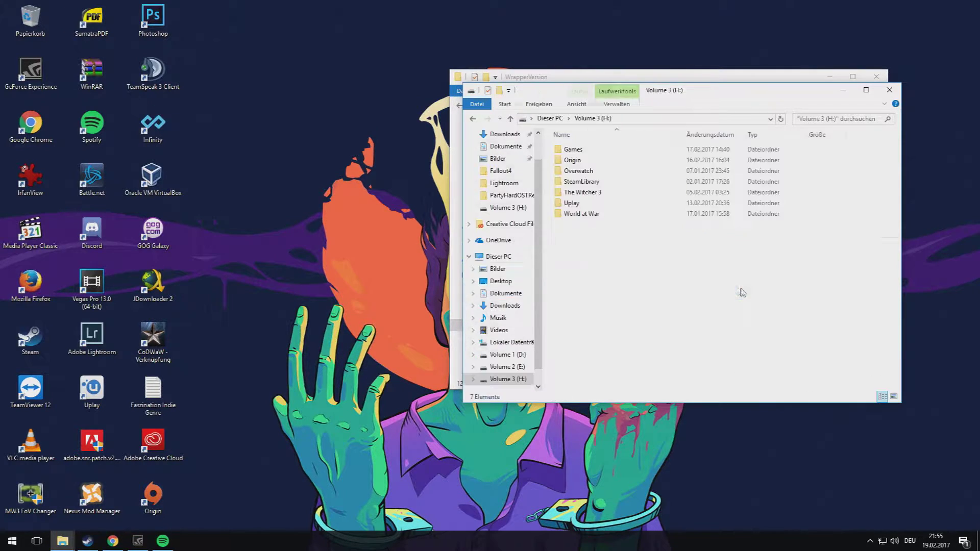
double_click(597, 182)
double_click(582, 150)
double_click(580, 151)
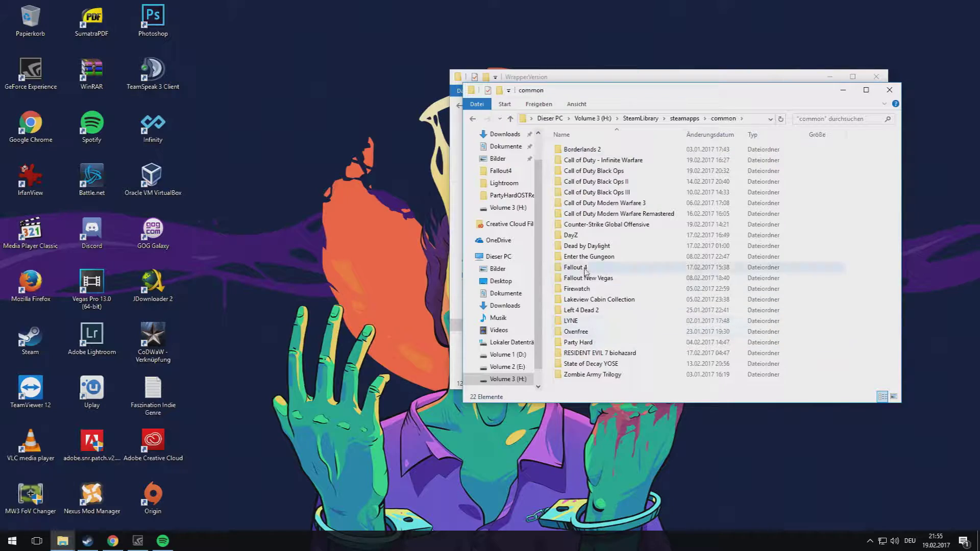
double_click(610, 267)
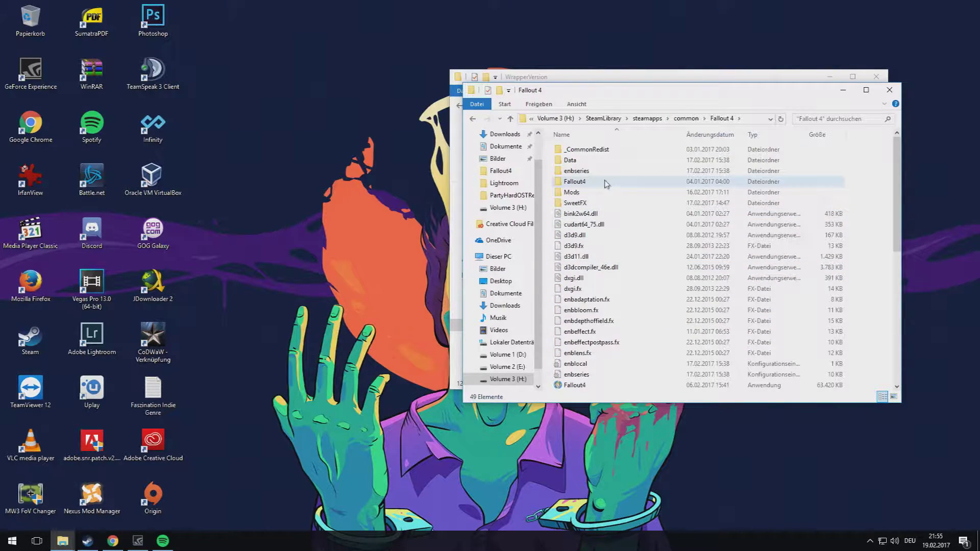
drag(670, 95, 212, 78)
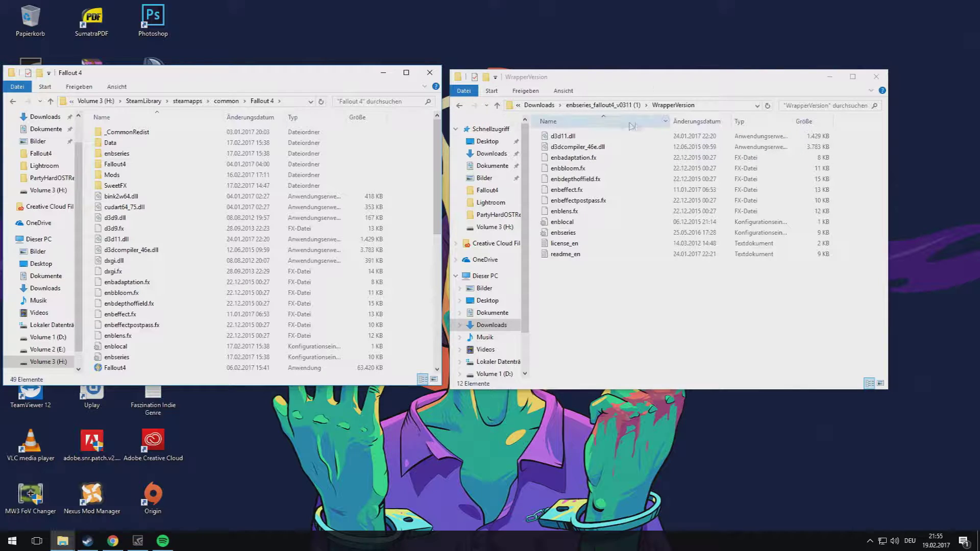
Step: Reopen the WrapperVersion folder from its parent folder and select all the files in it
click(459, 106)
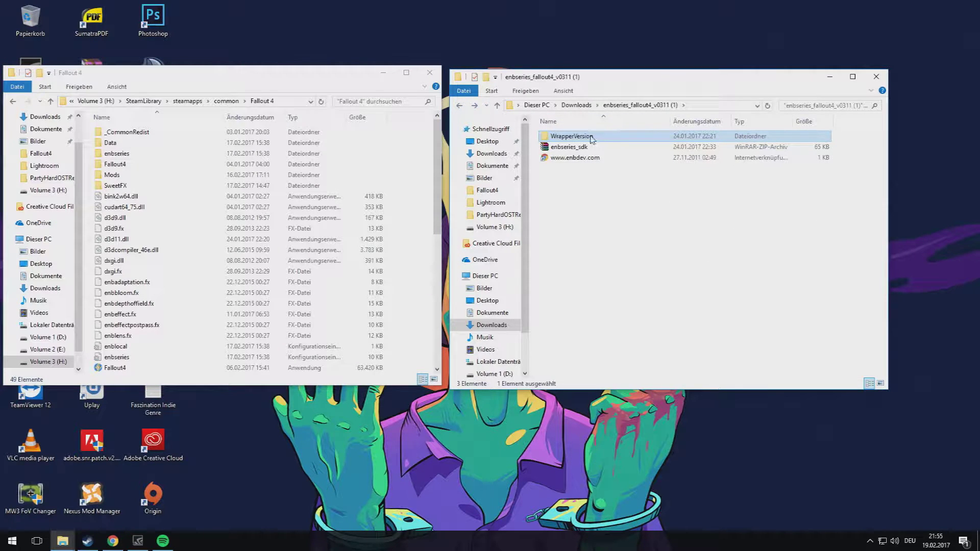
double_click(595, 136)
drag(575, 306, 689, 193)
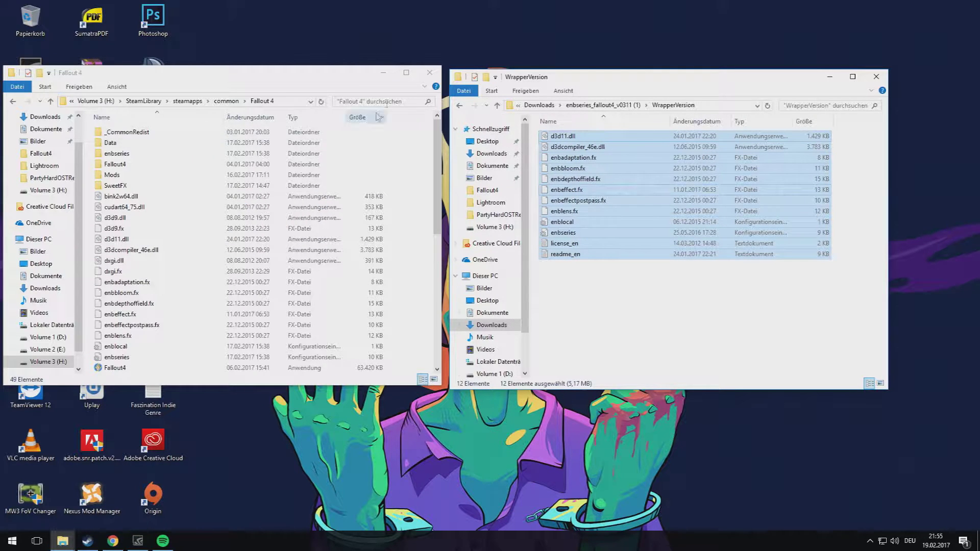
Step: Return from WrapperVersion to the Downloads folder and minimize both File Explorer windows
click(459, 105)
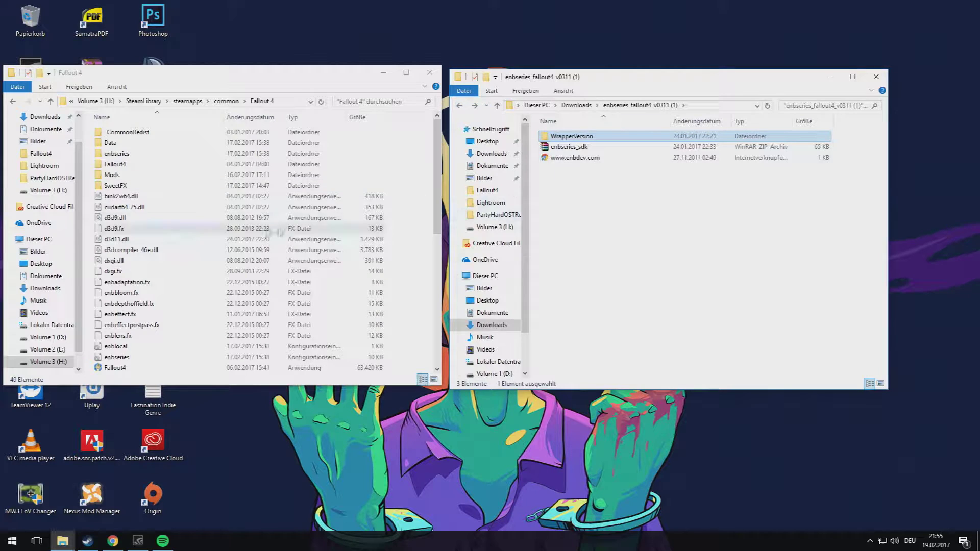
click(459, 106)
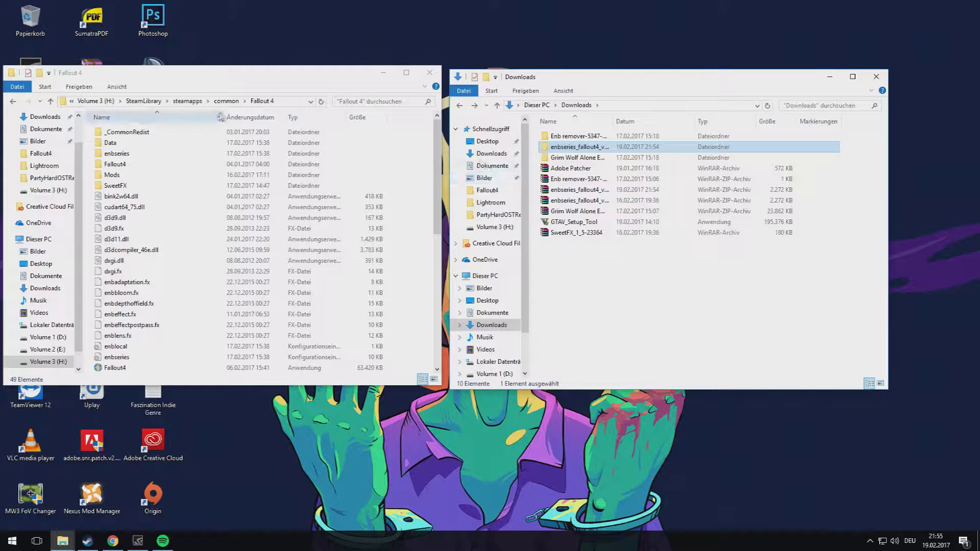
click(385, 74)
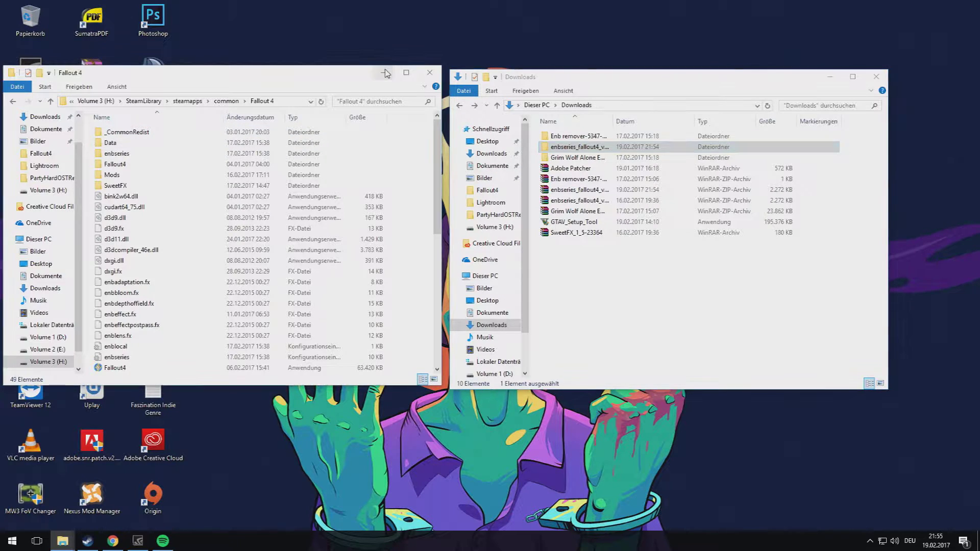
click(830, 77)
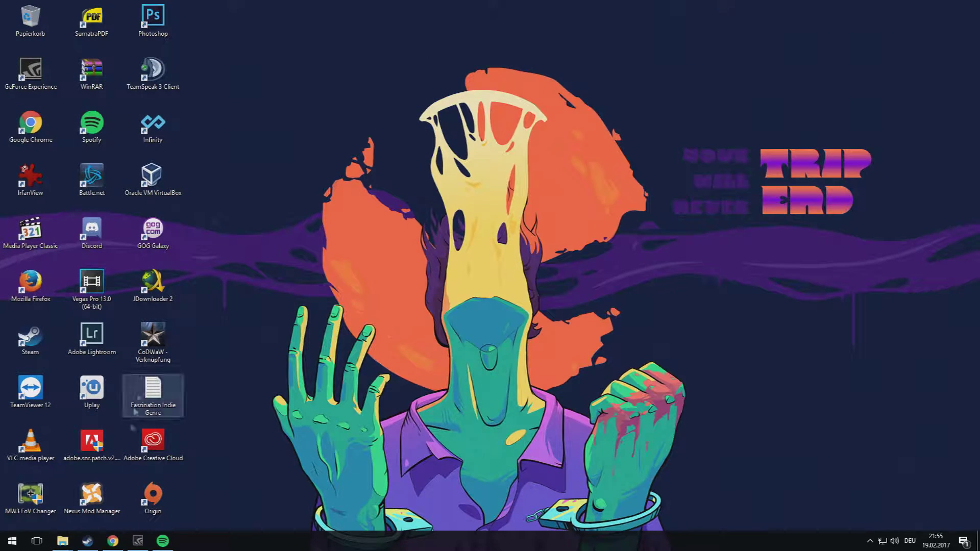
Step: Switch to Chrome to view the Fallout 4 Nexus search results for Enb, and minimize the browser
click(113, 541)
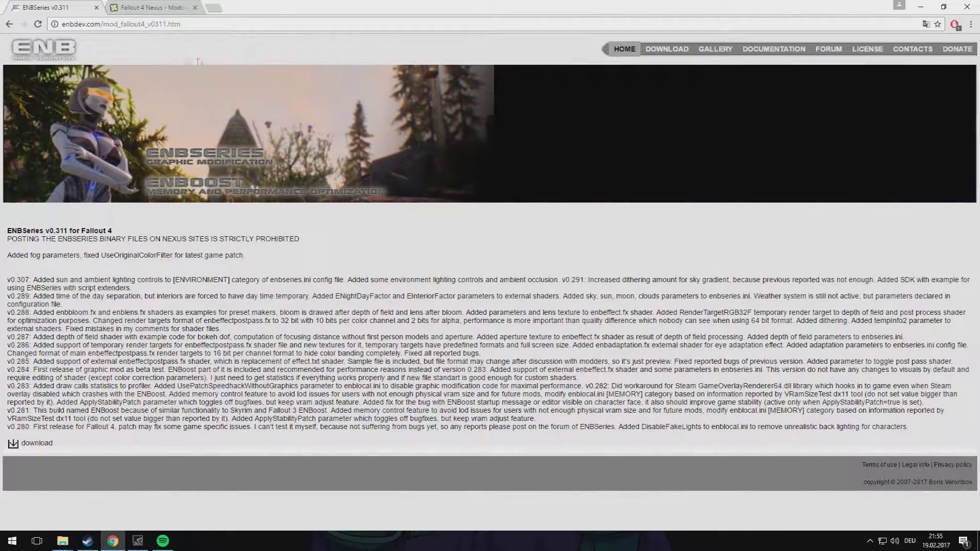
click(153, 8)
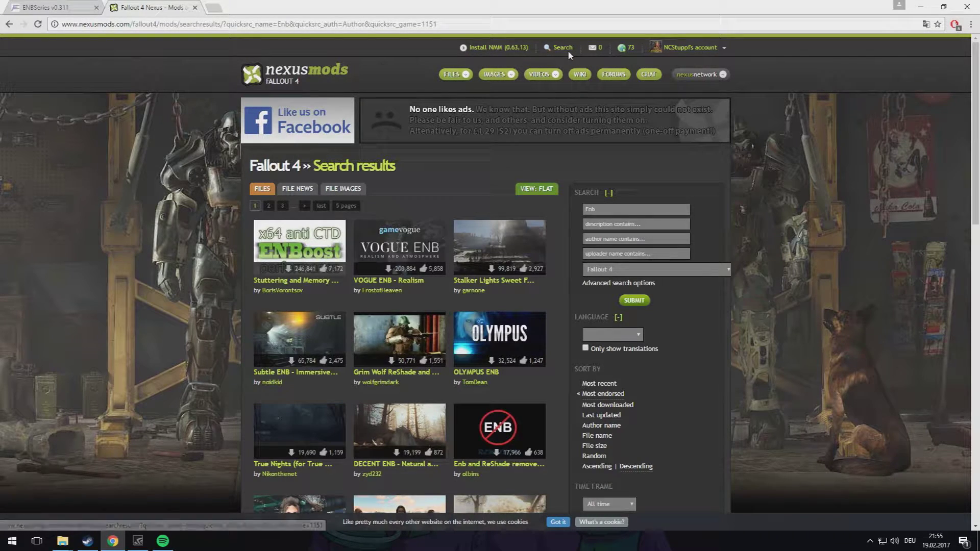
click(929, 10)
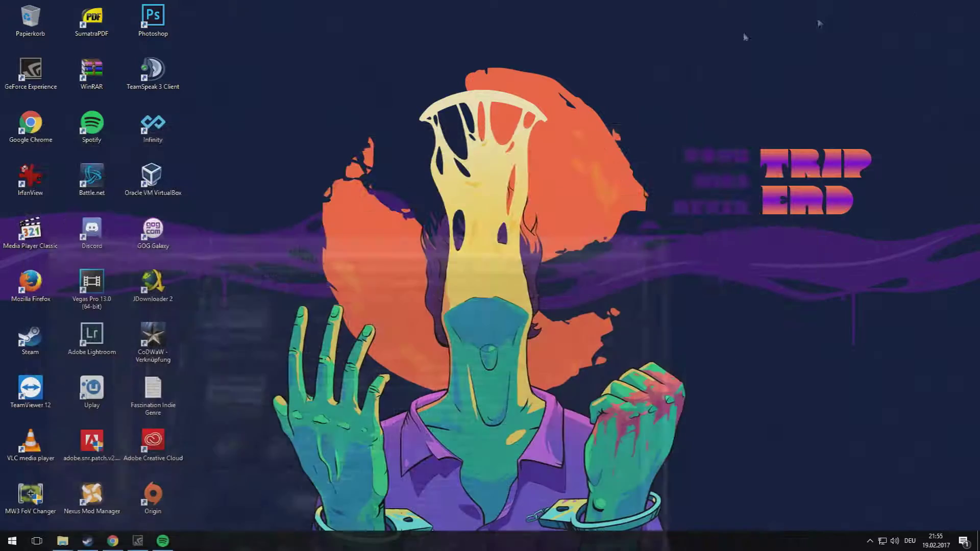
Step: Start Nexus Mod Manager for Fallout 4, allowing plugins.txt to be made not read-only and remembering that selection
double_click(108, 509)
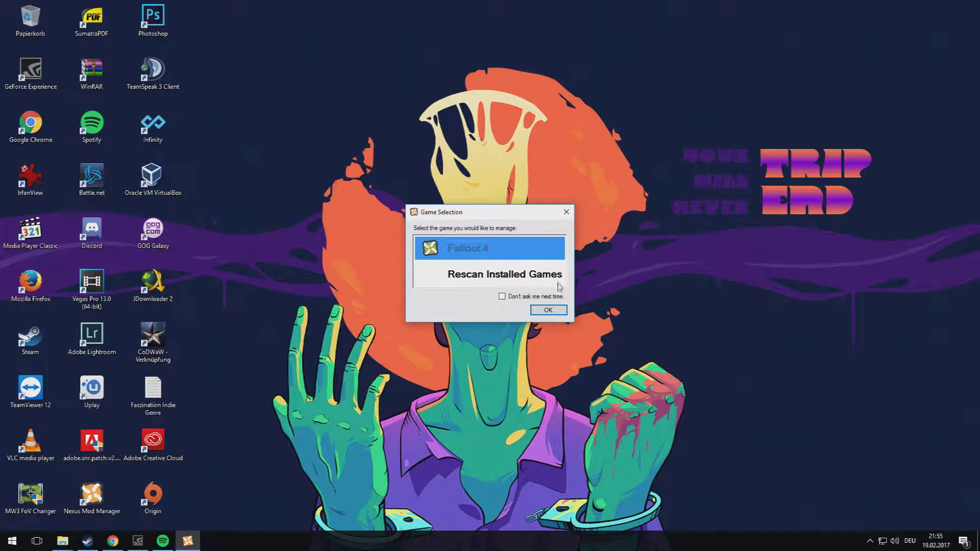
click(547, 310)
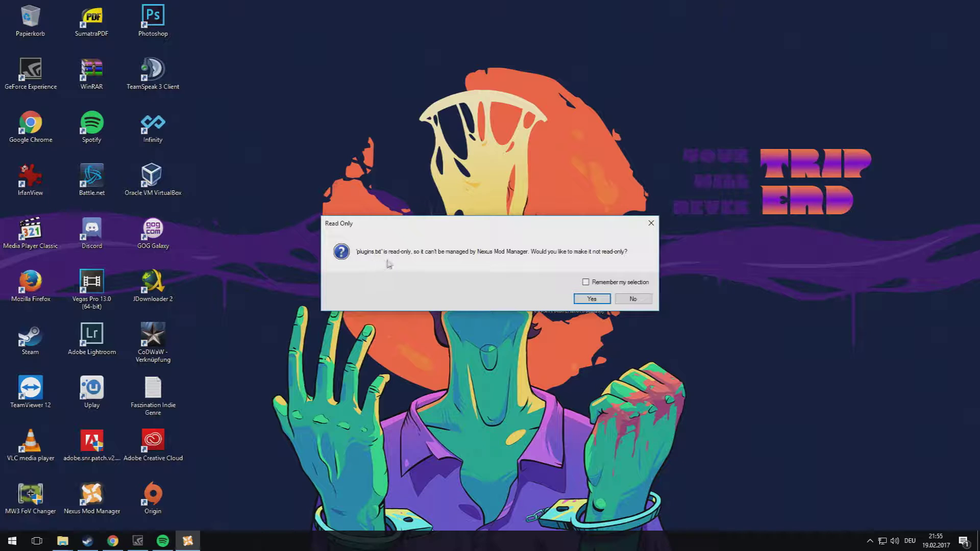
click(586, 282)
click(593, 299)
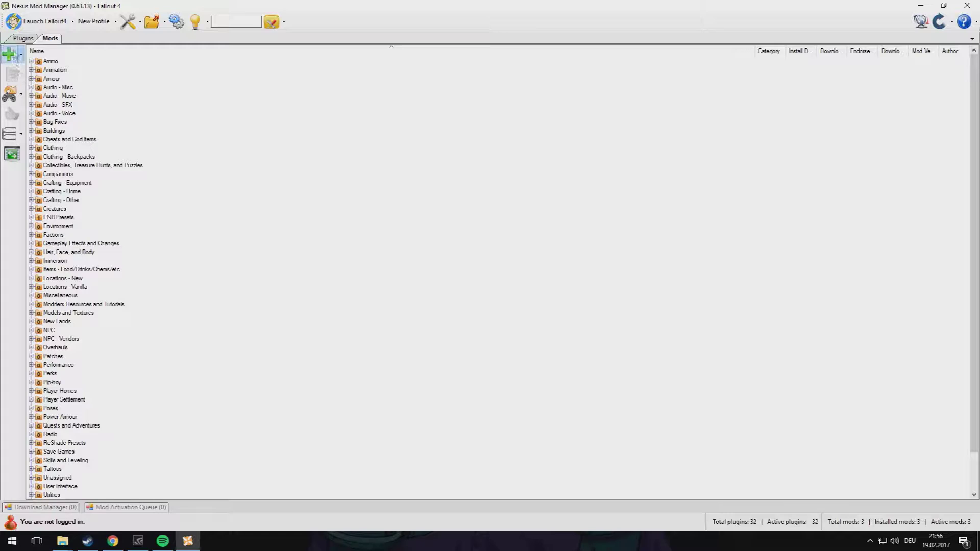
click(20, 39)
click(46, 43)
Step: Switch to Chrome, view the Nexus Mod Manager download page on Nexus Mods in a new tab, and close that tab
click(114, 541)
mouse_move(475, 75)
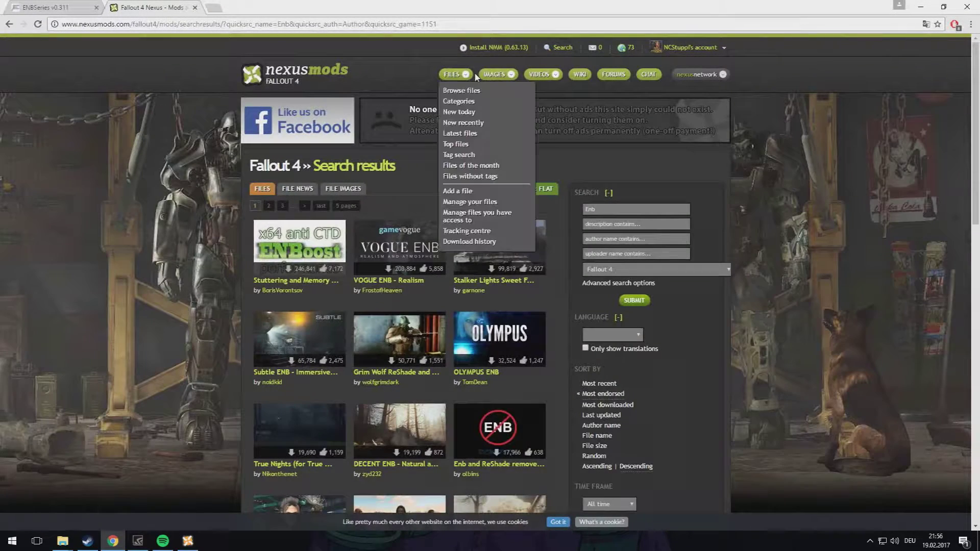
click(214, 9)
text(nexusmods)
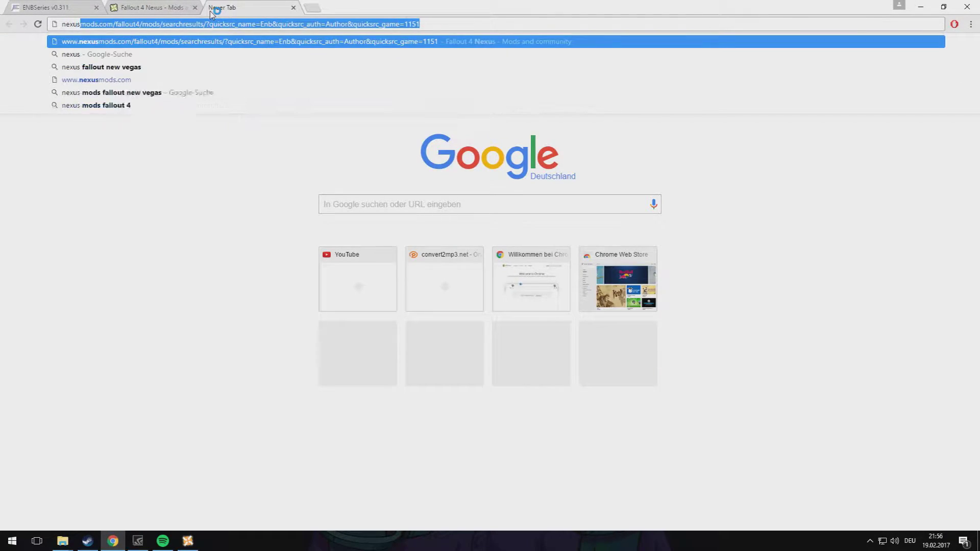
key(Return)
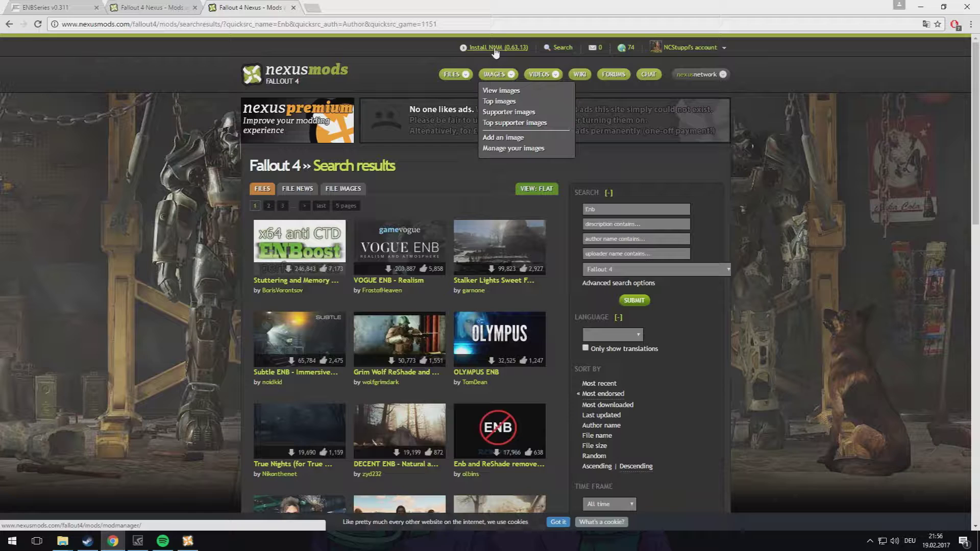
click(495, 52)
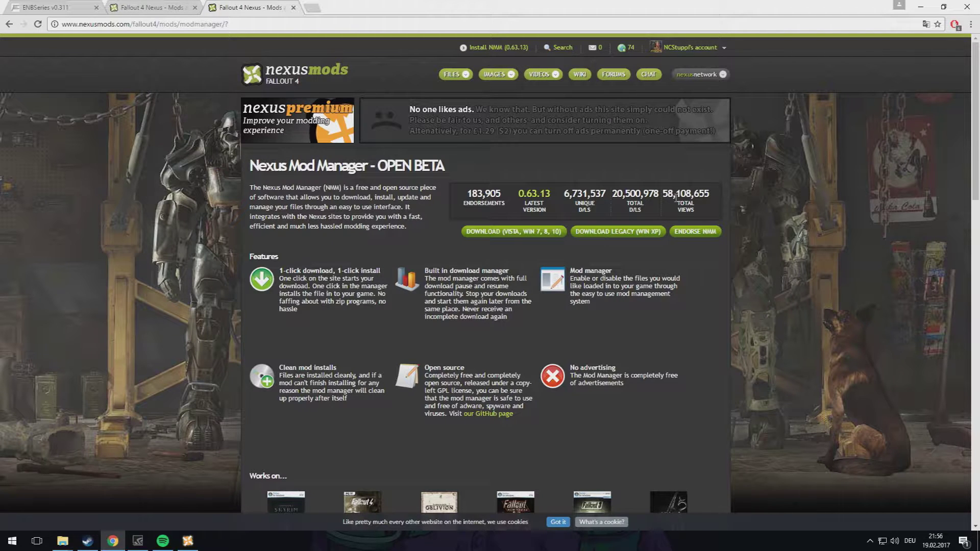
click(293, 8)
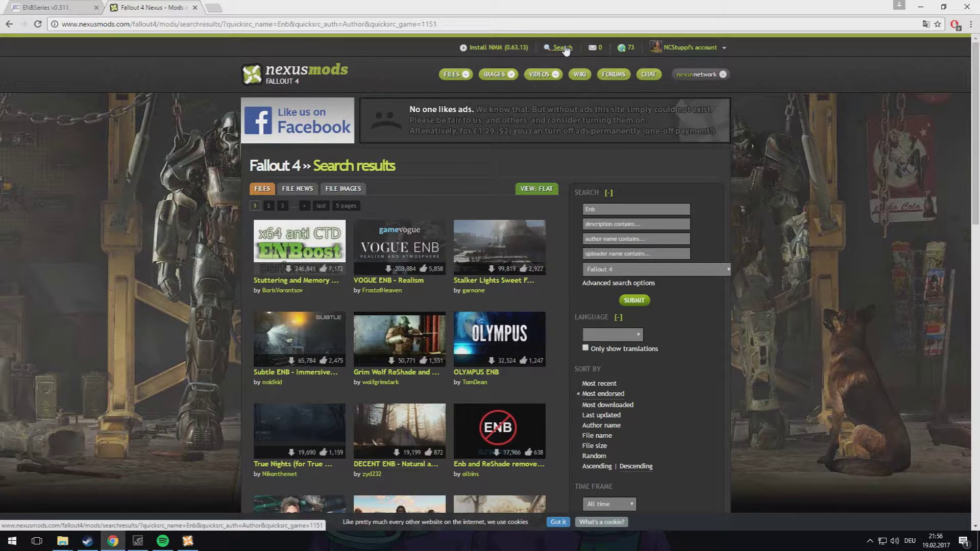
Step: Glance over the Enb search results, switch to Nexus Mod Manager, and expand the ENB Presets category
mouse_move(564, 49)
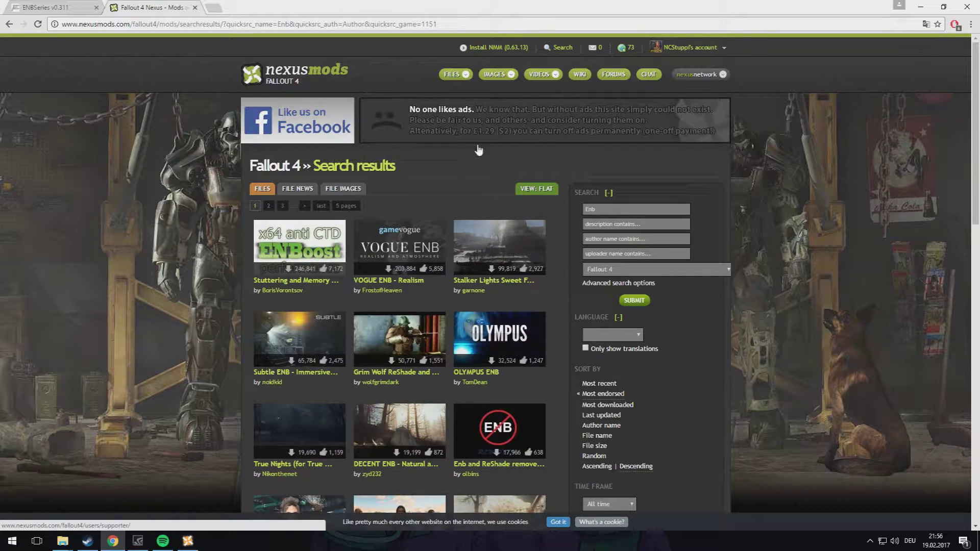
scroll(461, 181, down, 1)
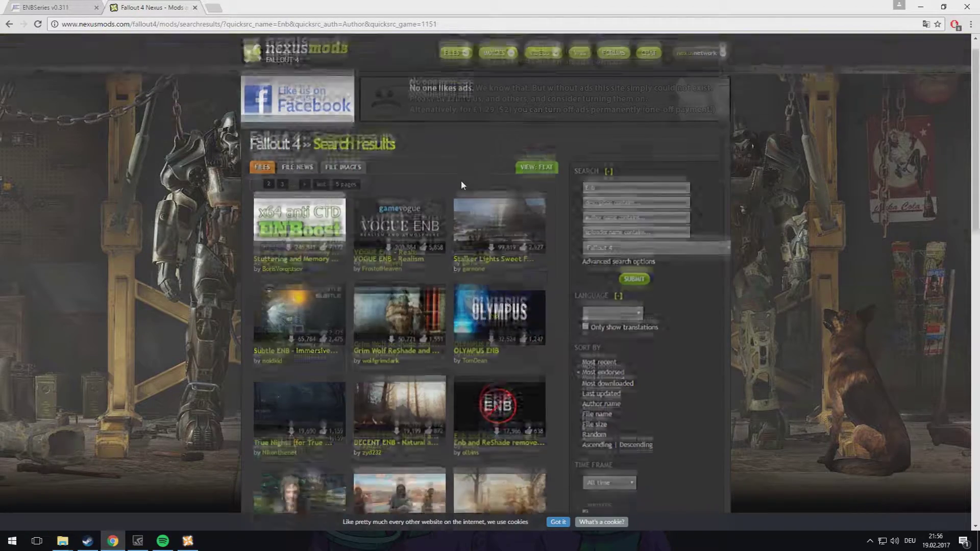
scroll(462, 181, up, 1)
click(188, 540)
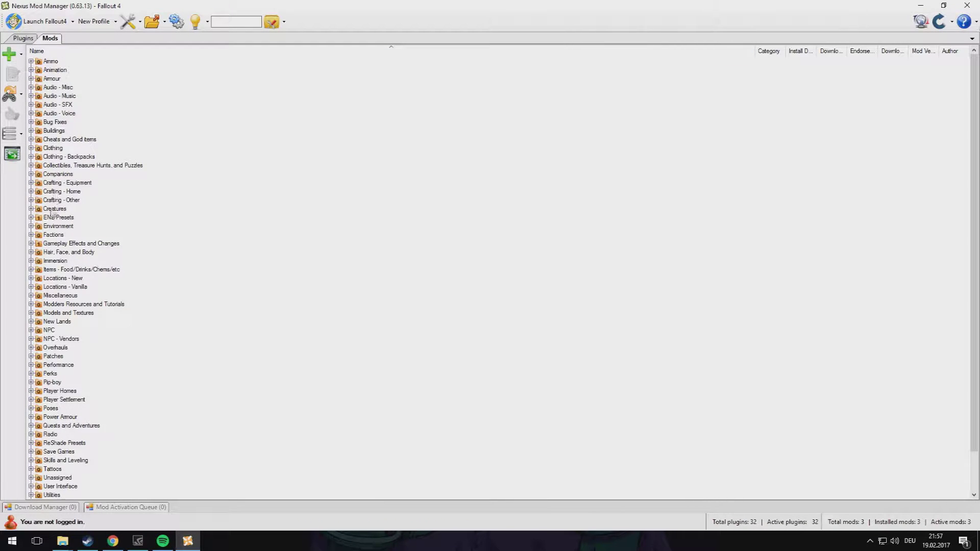
click(31, 218)
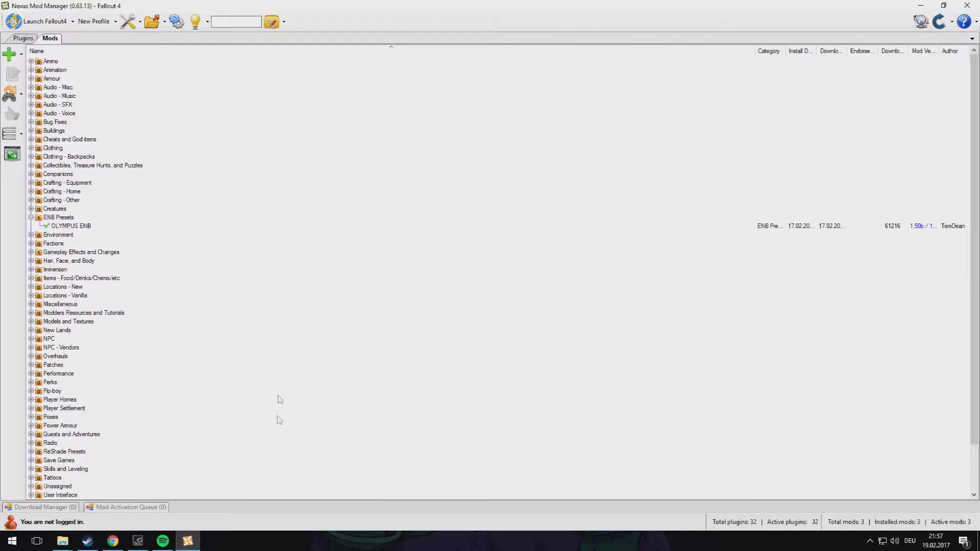
Step: Switch to Chrome, open the OLYMPUS ENB page from the search results, and display its downloadable files
click(113, 541)
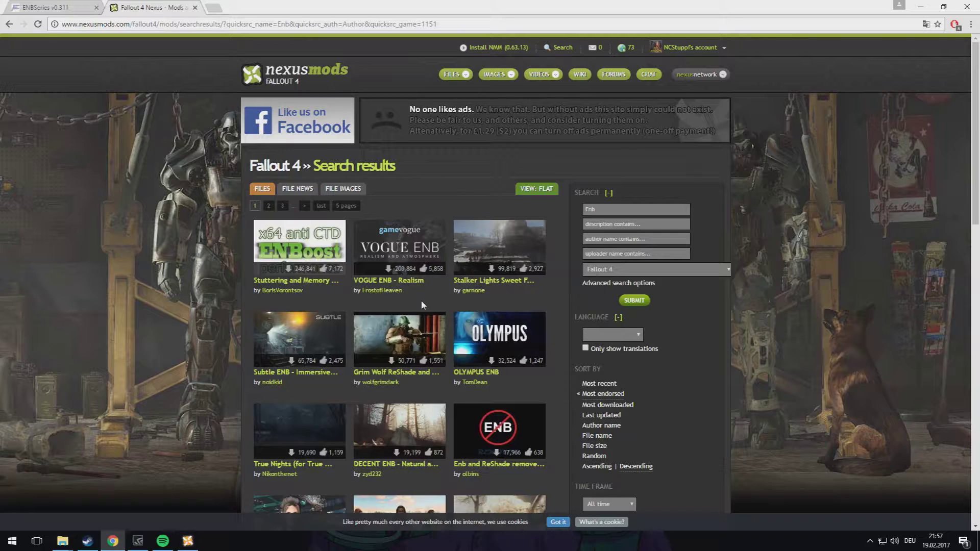
click(508, 357)
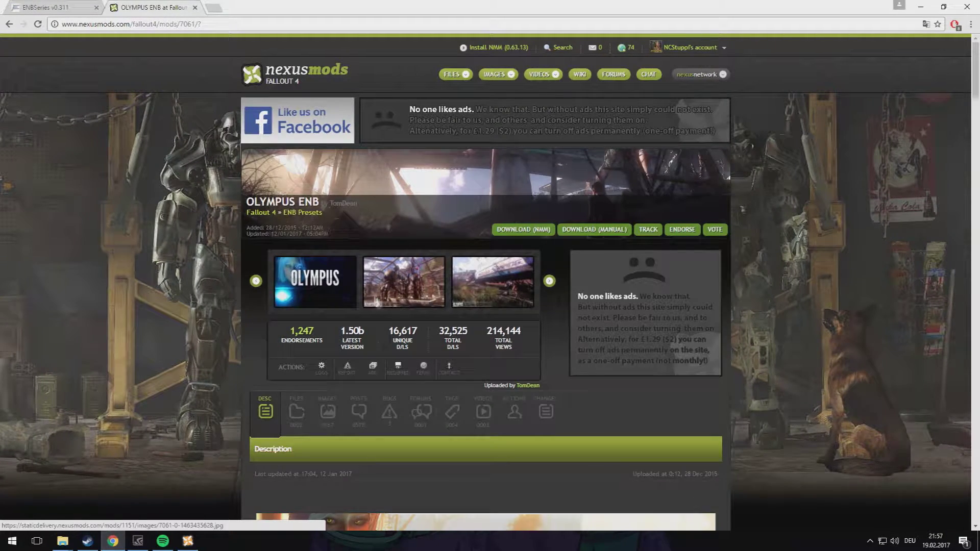
scroll(464, 191, down, 5)
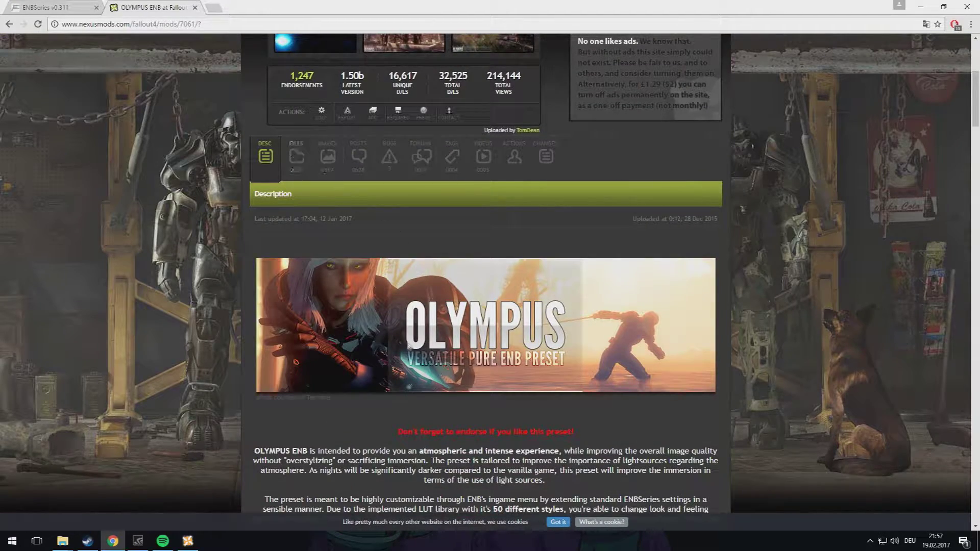
scroll(406, 344, down, 3)
scroll(298, 107, up, 3)
click(296, 153)
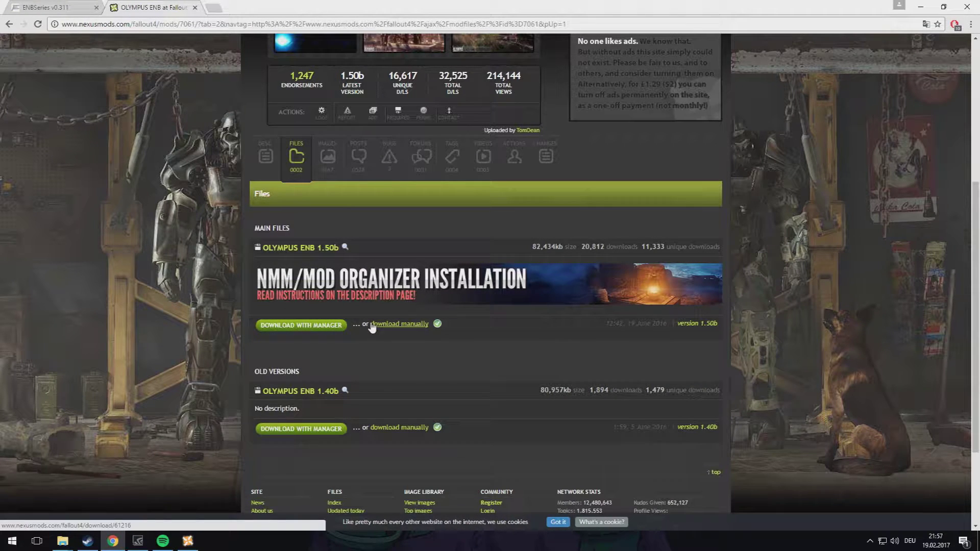
Step: Switch to Nexus Mod Manager, log in, and start reinstalling the OLYMPUS ENB mod
click(187, 541)
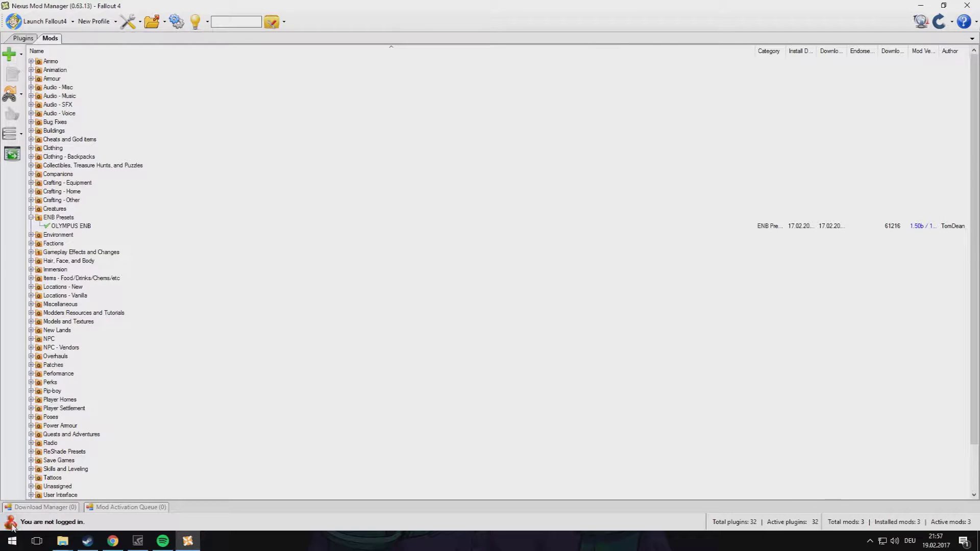
mouse_move(76, 508)
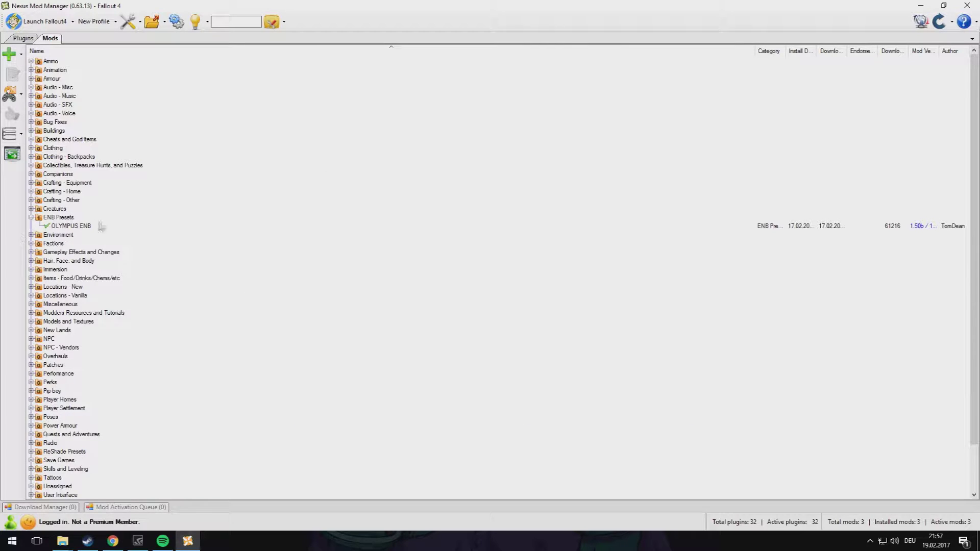
click(81, 228)
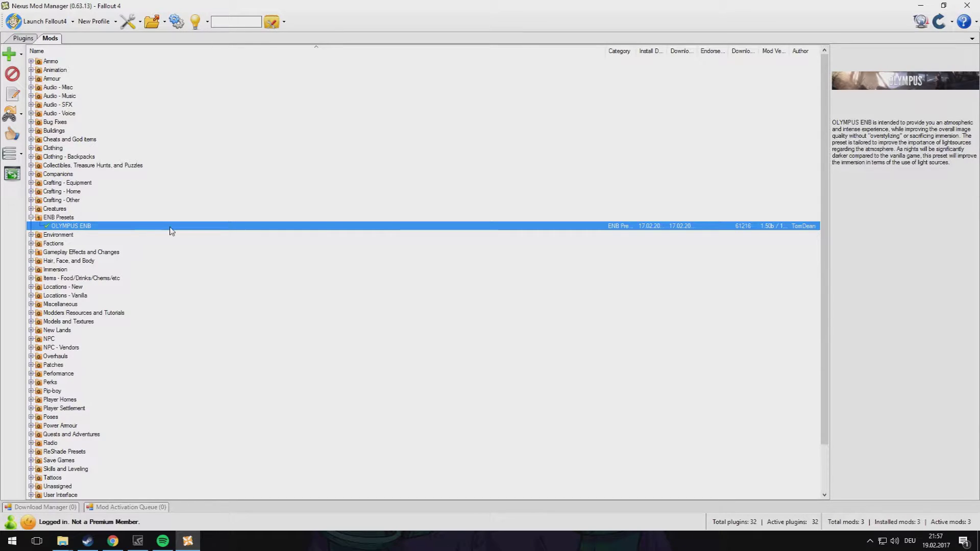
right_click(71, 227)
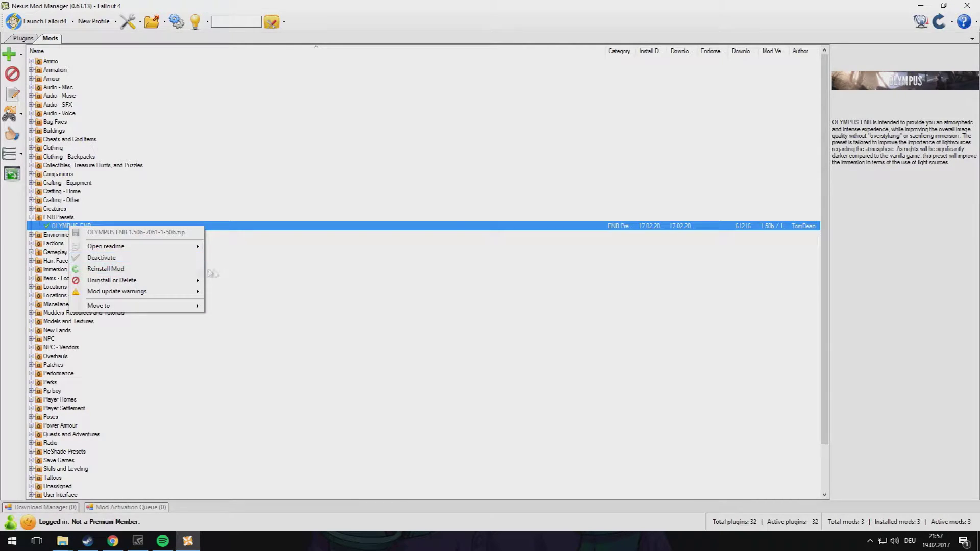
click(104, 270)
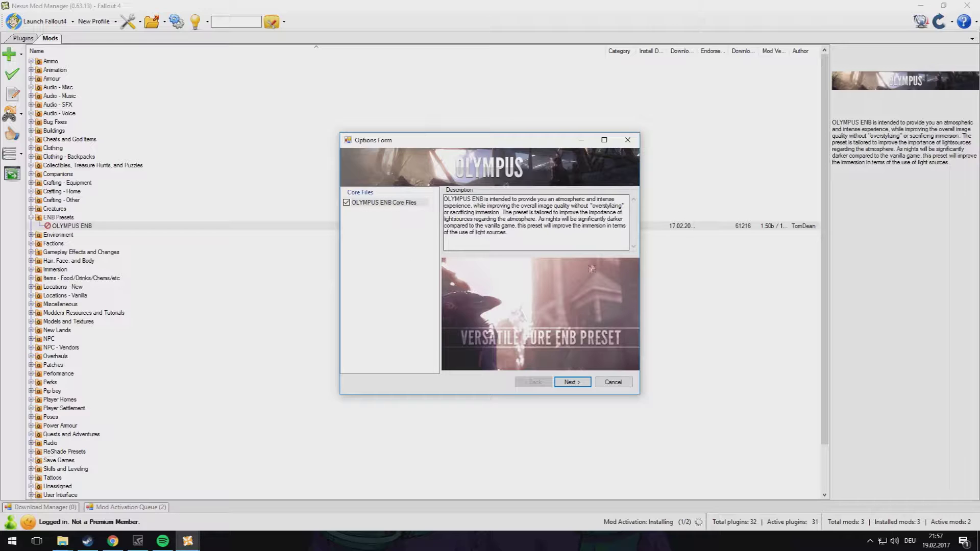
Step: Accept the OLYMPUS ENB core files, compare the two support modules, and continue with Vanilla checked
click(571, 383)
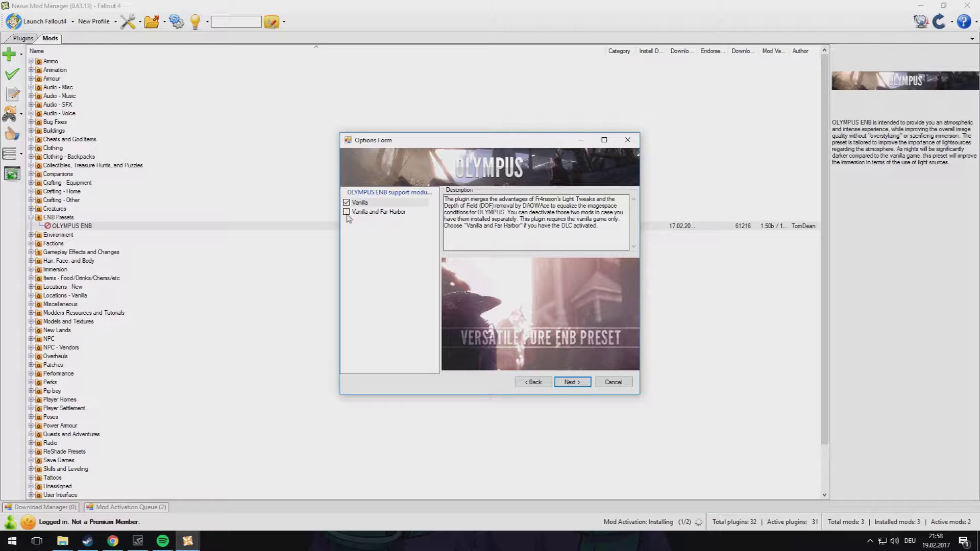
click(373, 214)
click(368, 205)
click(370, 213)
click(377, 206)
click(376, 214)
click(378, 205)
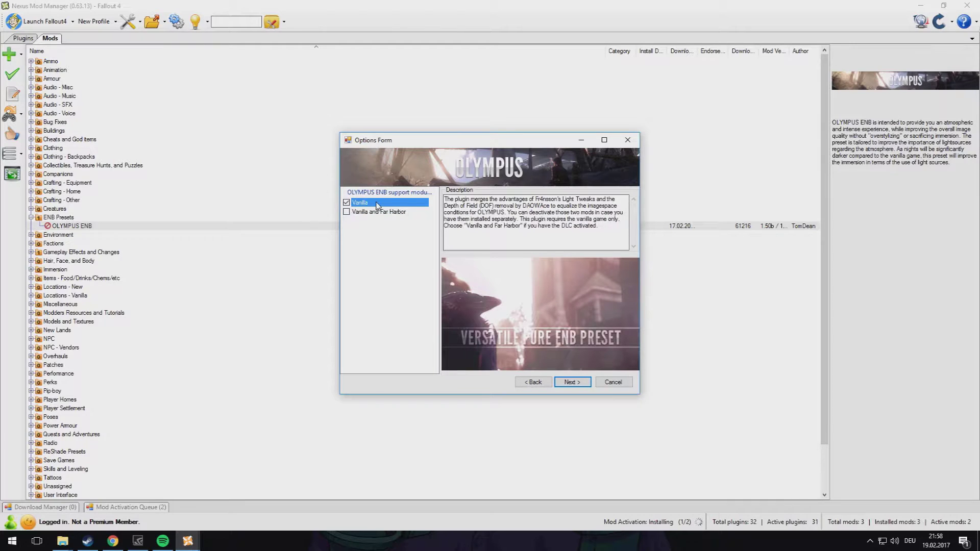
click(573, 384)
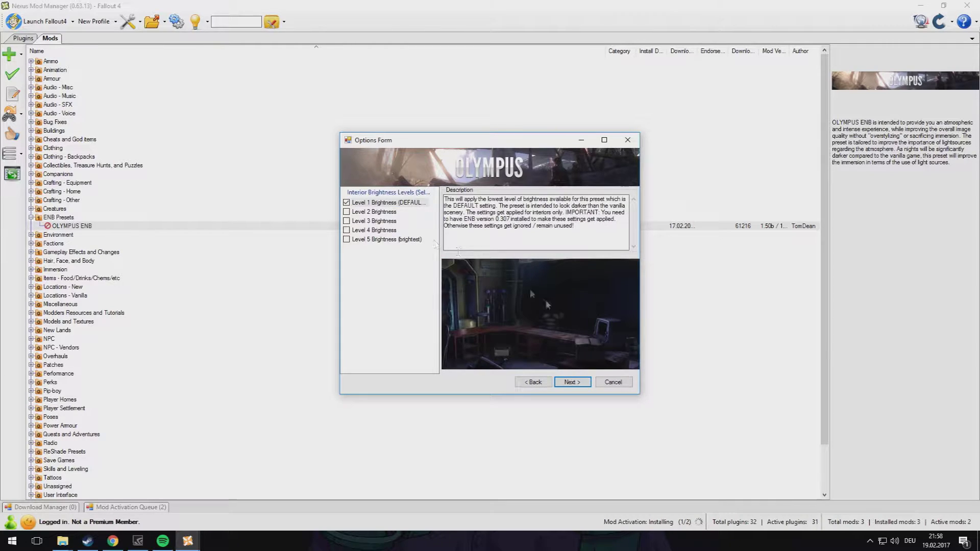
Step: Preview the interior and exterior brightness levels, and continue with Level 1 Brightness checked for both
click(393, 212)
click(397, 204)
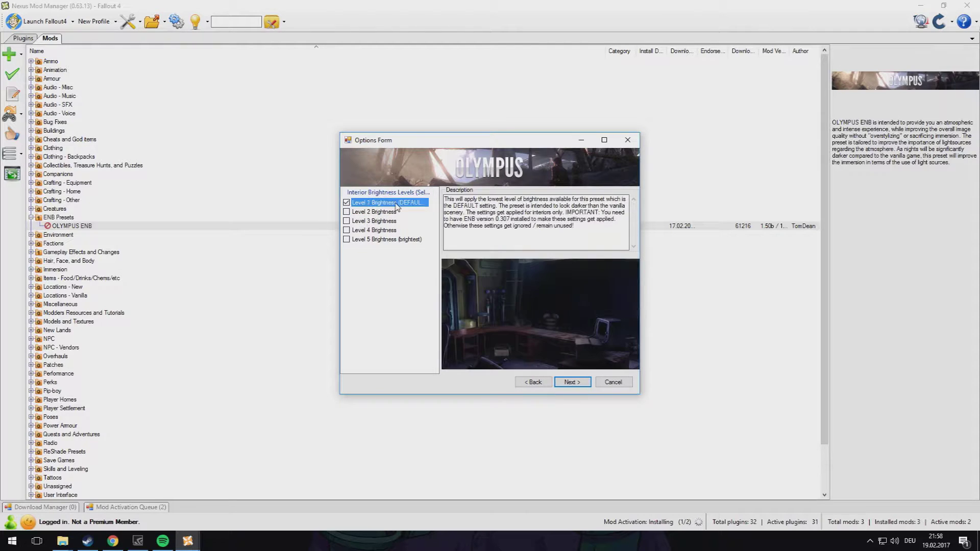
click(397, 213)
click(393, 240)
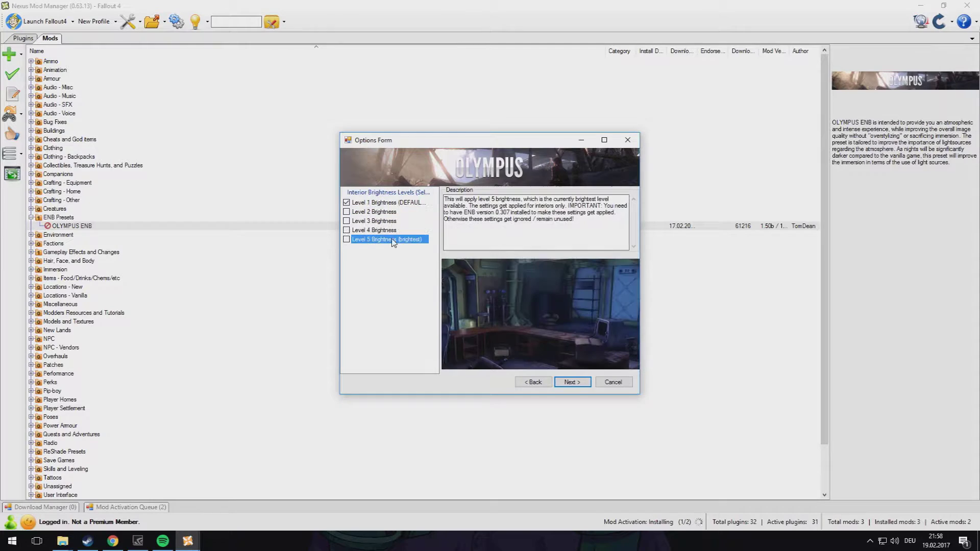
click(377, 204)
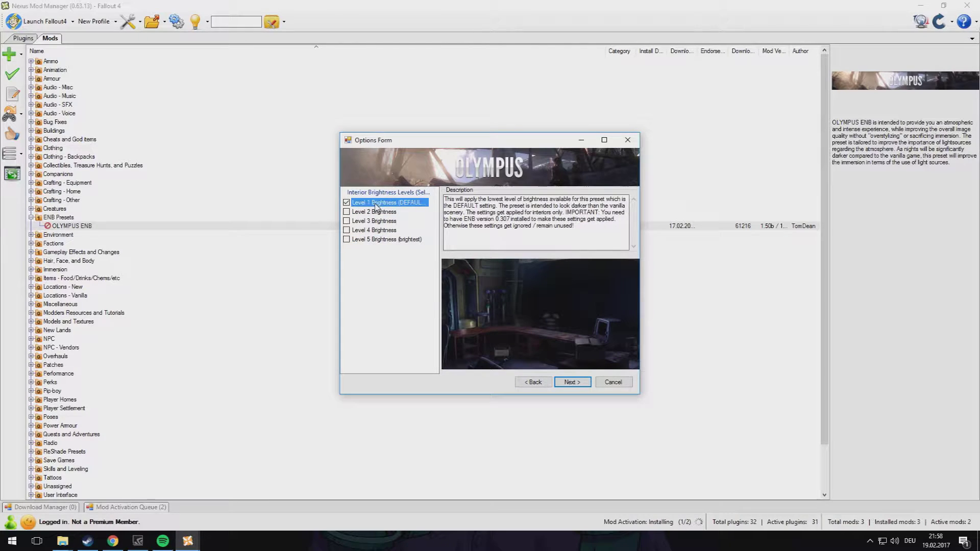
click(570, 382)
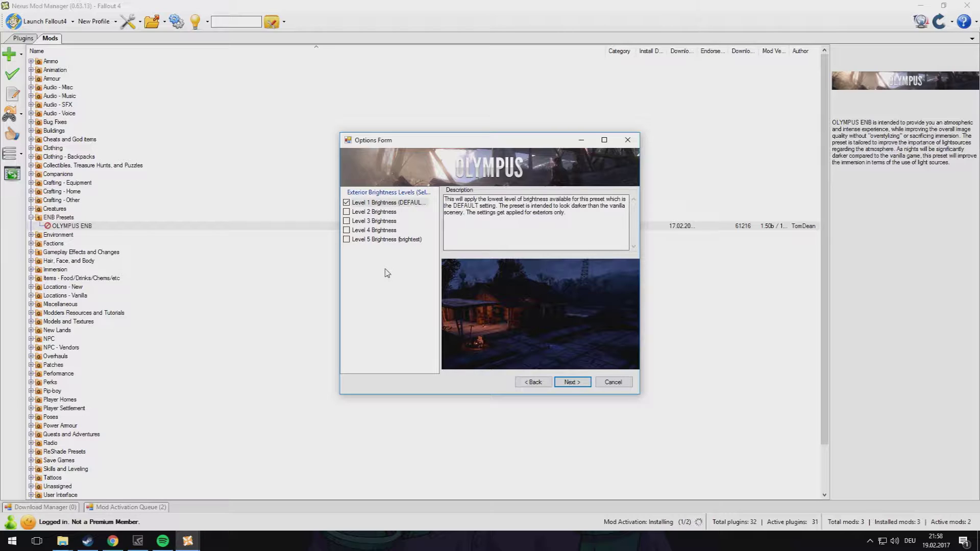
click(387, 239)
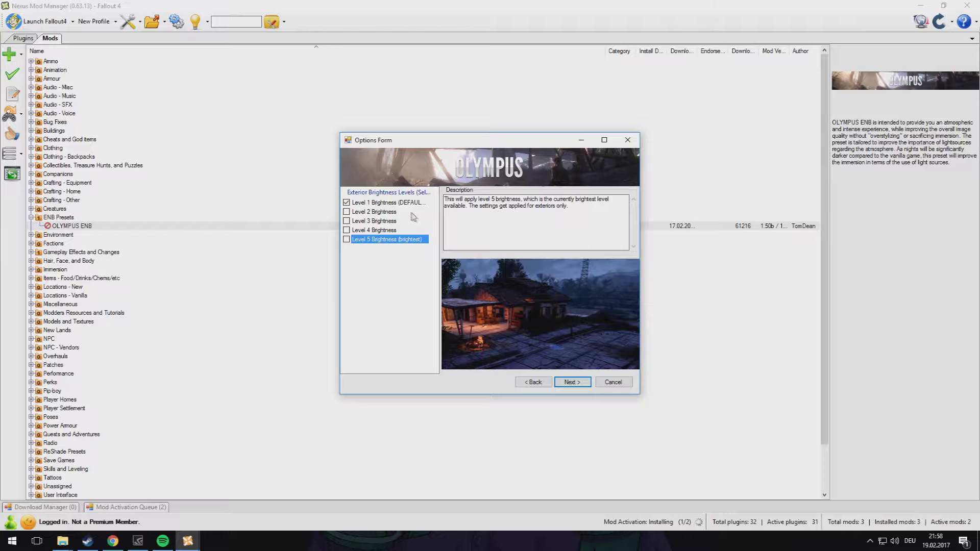
click(569, 382)
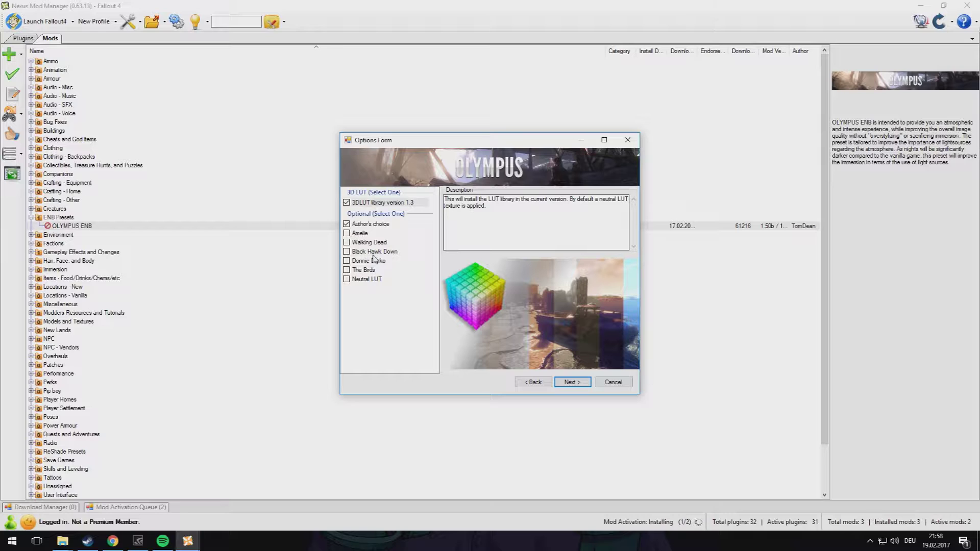
Step: Preview the optional 3D LUT looks from Author's choice to Neutral LUT, and continue with Author's choice checked
click(374, 225)
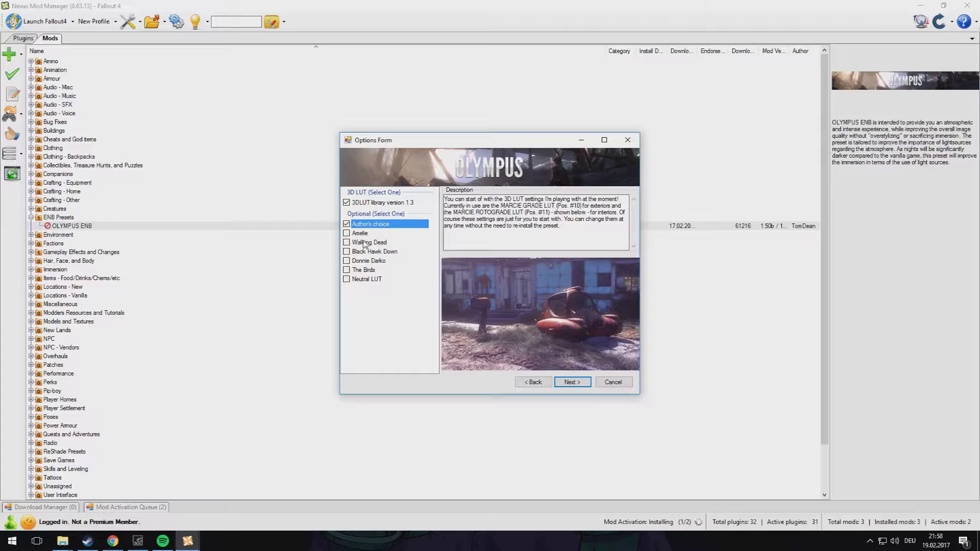
click(362, 234)
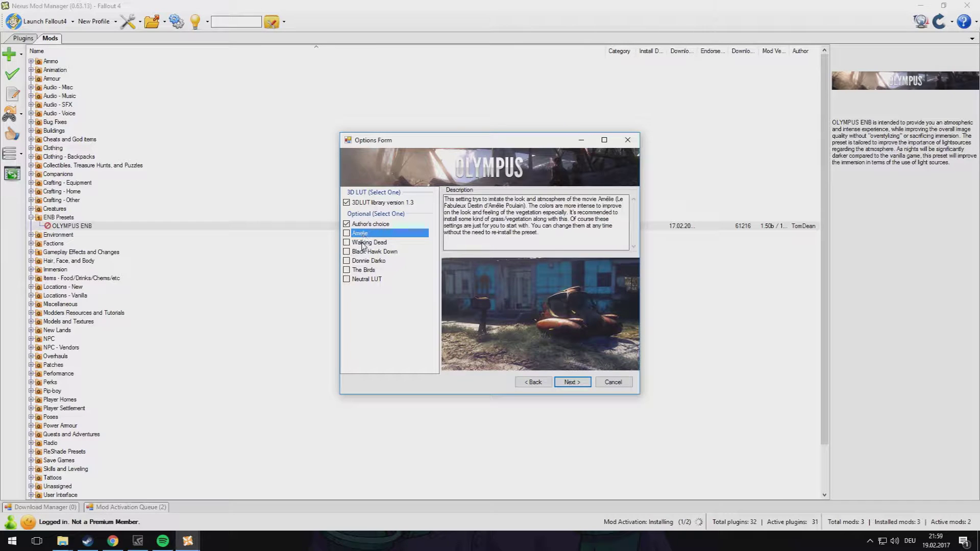
click(362, 244)
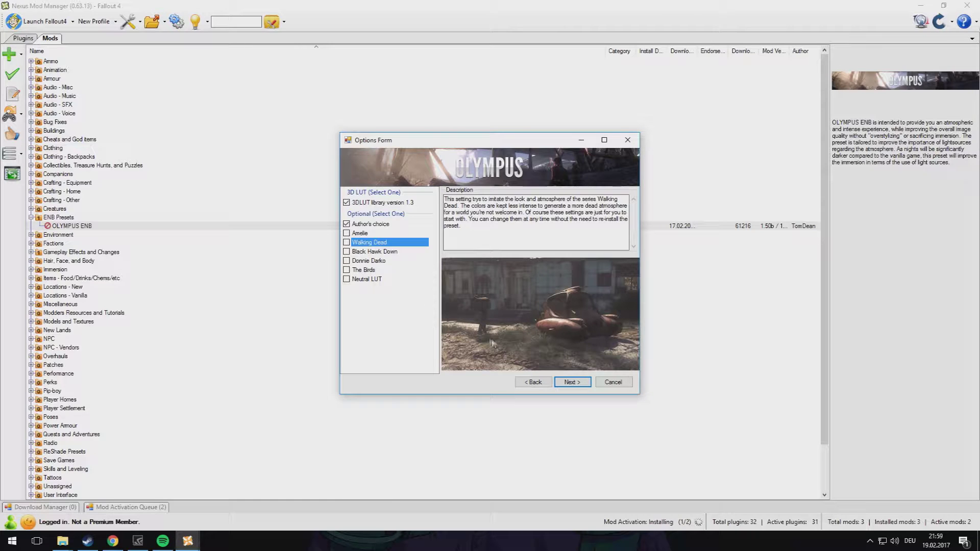
click(378, 252)
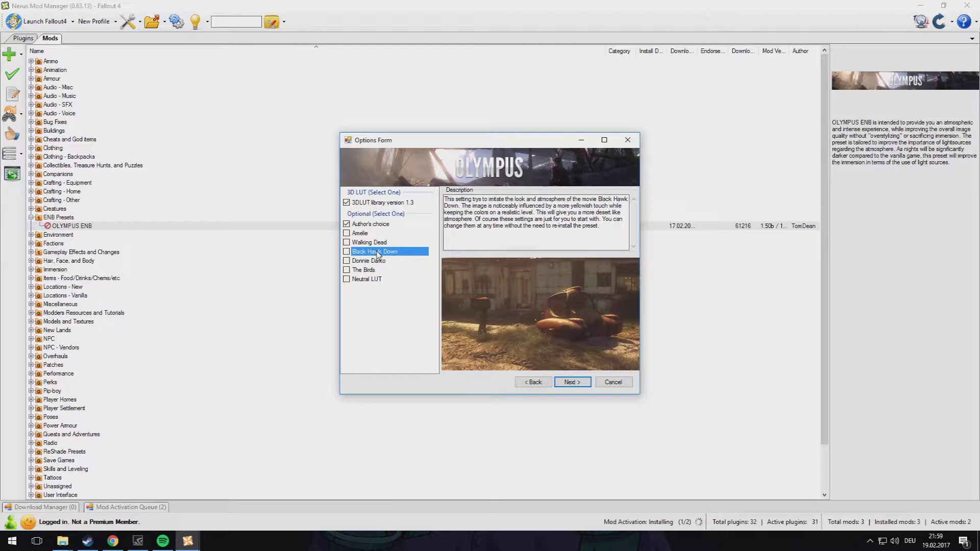
click(376, 262)
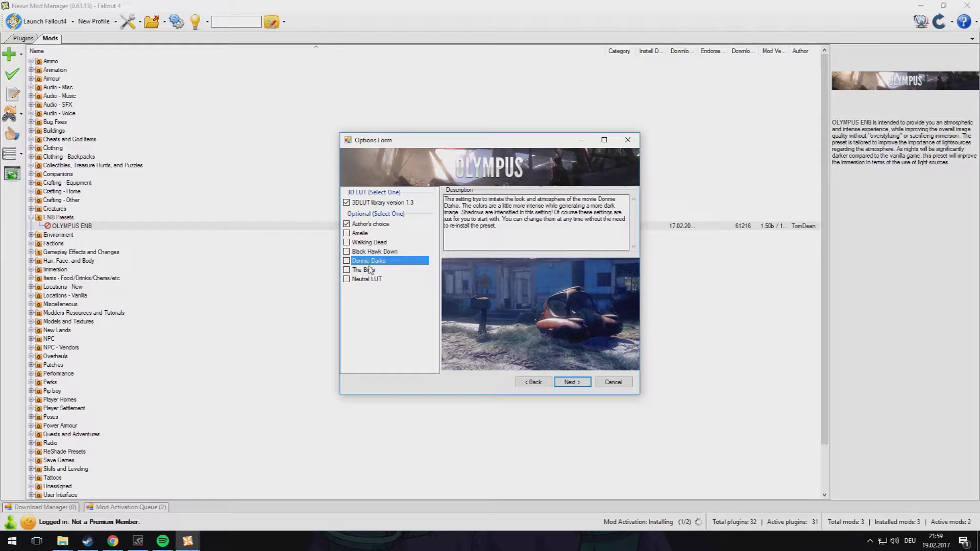
click(370, 271)
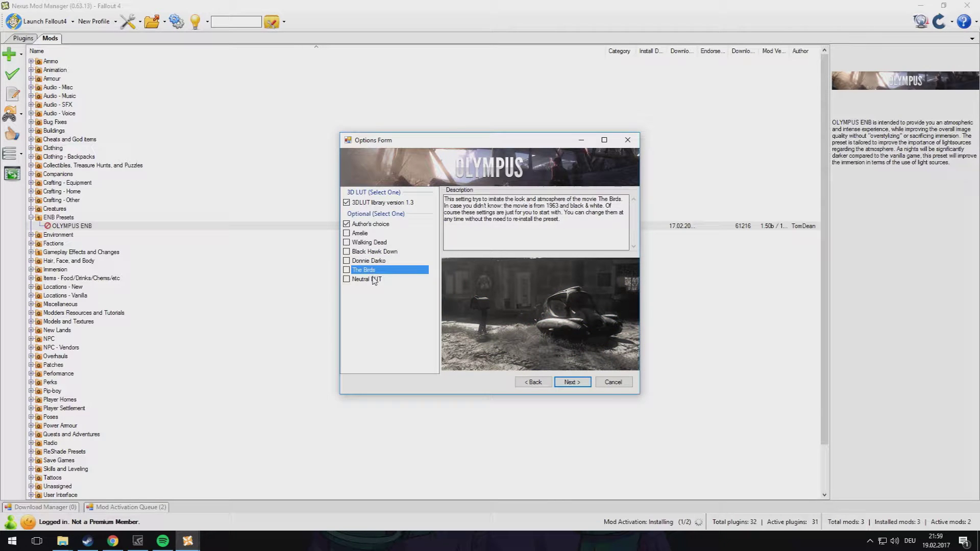
click(369, 280)
click(377, 271)
click(571, 382)
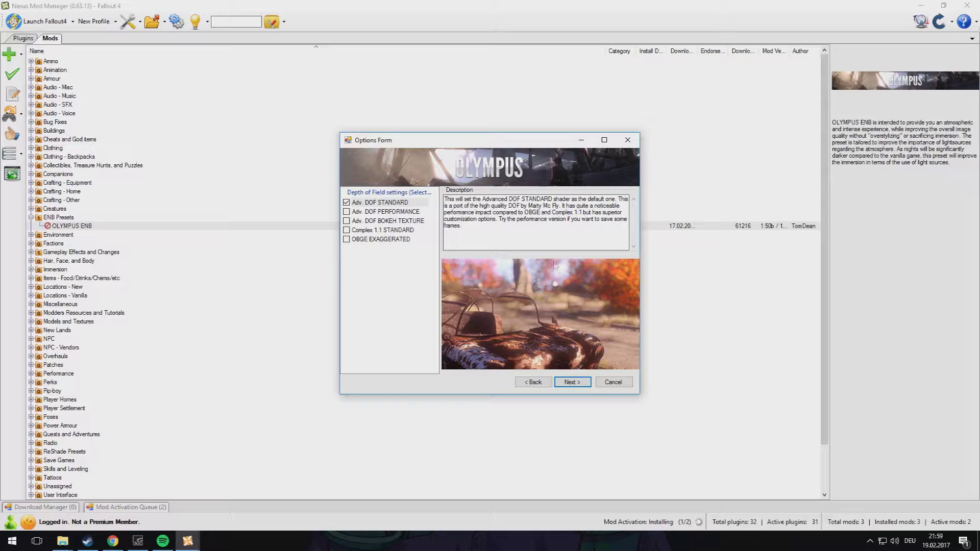
Step: Compare the Adv. DOF STANDARD, PERFORMANCE and BOKEH TEXTURE descriptions in the depth of field settings
click(374, 214)
click(389, 204)
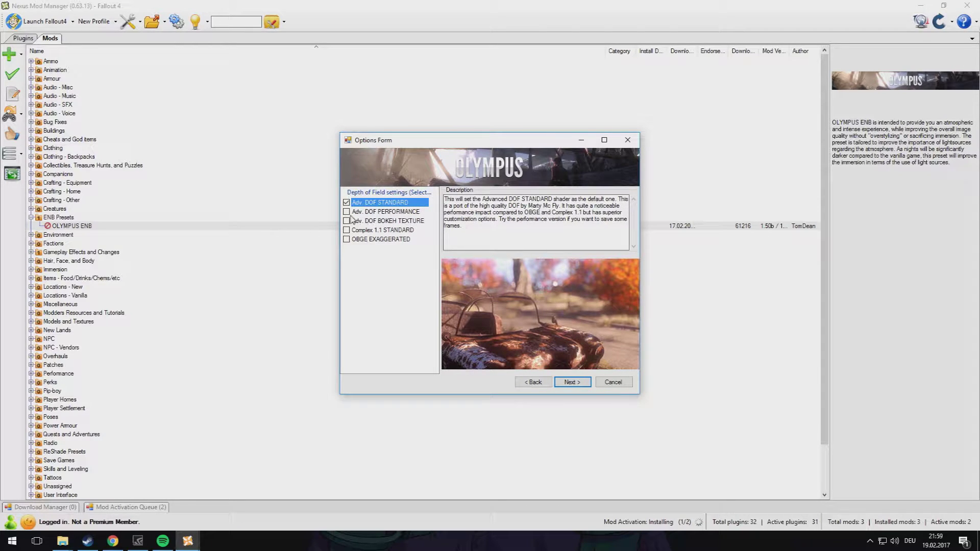
click(371, 223)
click(377, 211)
click(378, 204)
click(351, 221)
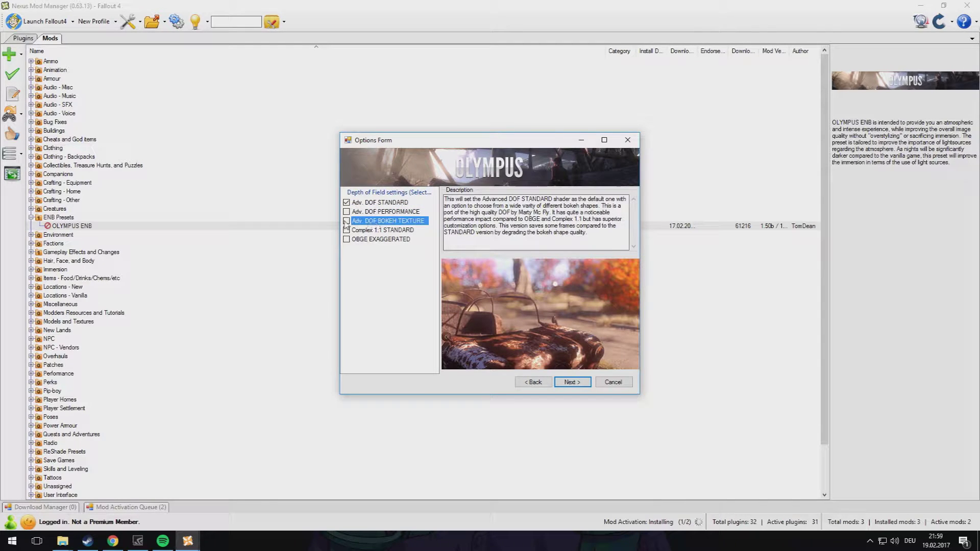
click(377, 204)
Step: Check Adv. DOF BOKEH TEXTURE, continue to the bokeh texture masks, and preview the snowflake, butterfly, vault door and flower shapes
click(347, 221)
click(403, 221)
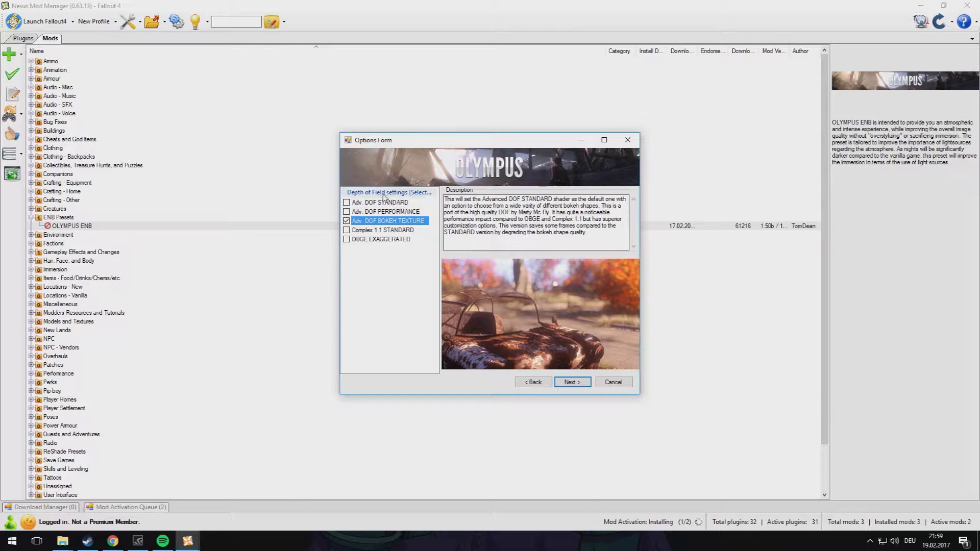
click(585, 384)
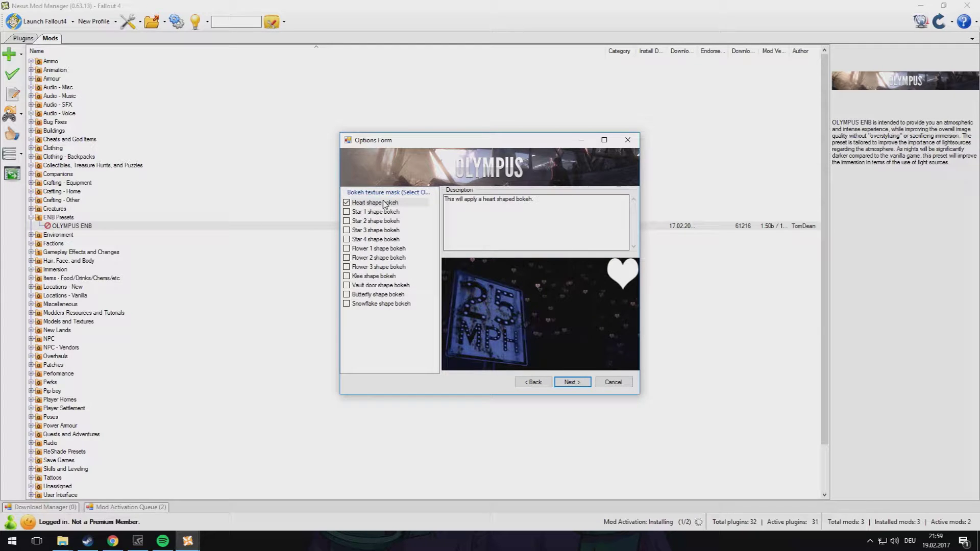
click(380, 306)
click(383, 298)
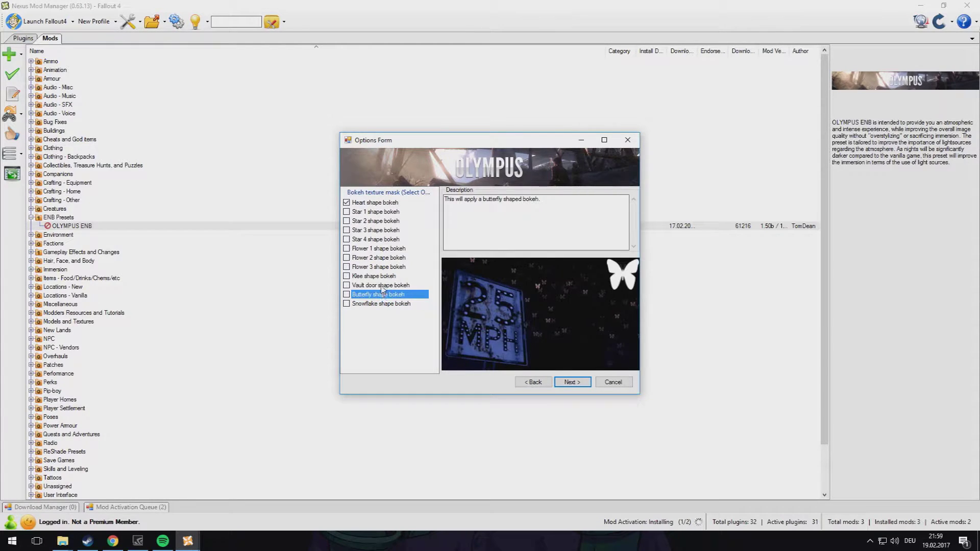
click(381, 286)
click(385, 305)
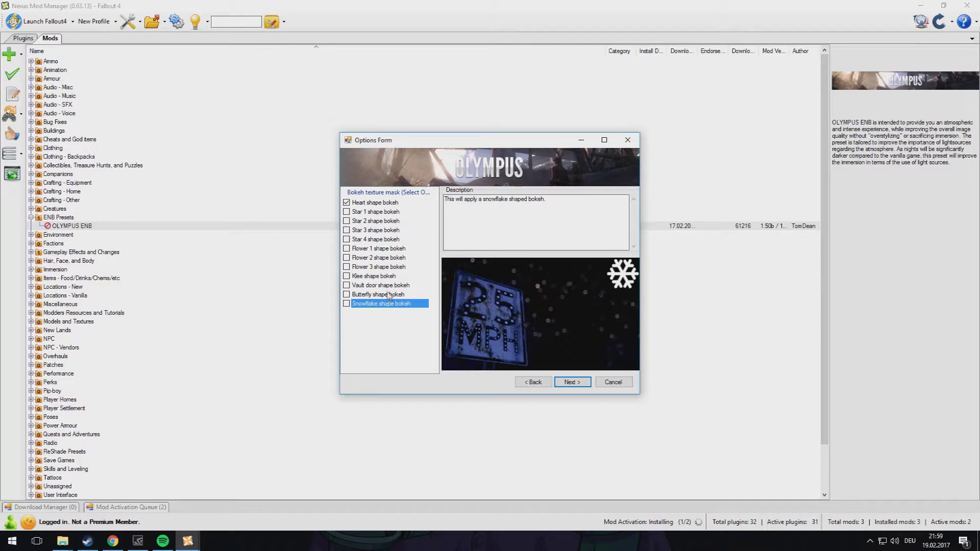
click(380, 267)
click(380, 248)
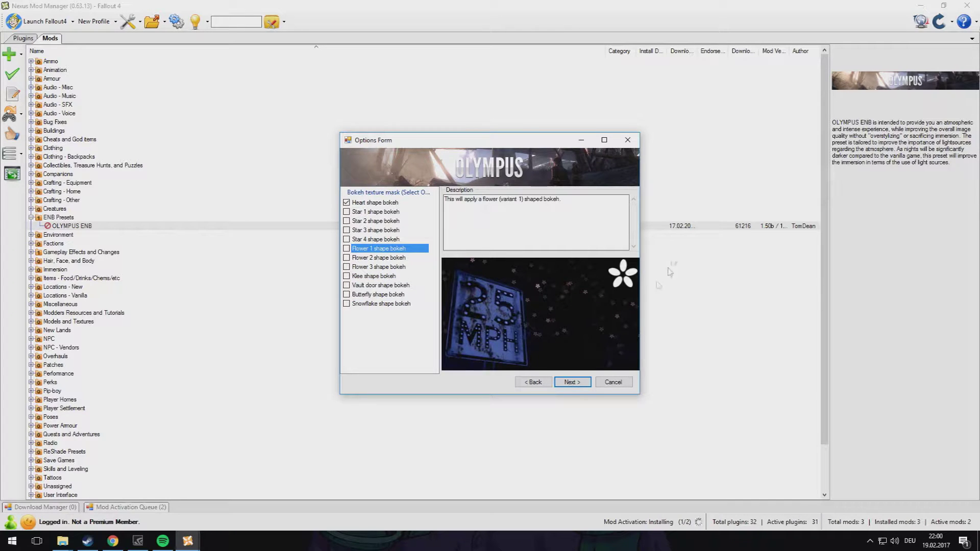
Step: Return to the depth of field settings and continue with Adv. DOF STANDARD checked instead
click(533, 382)
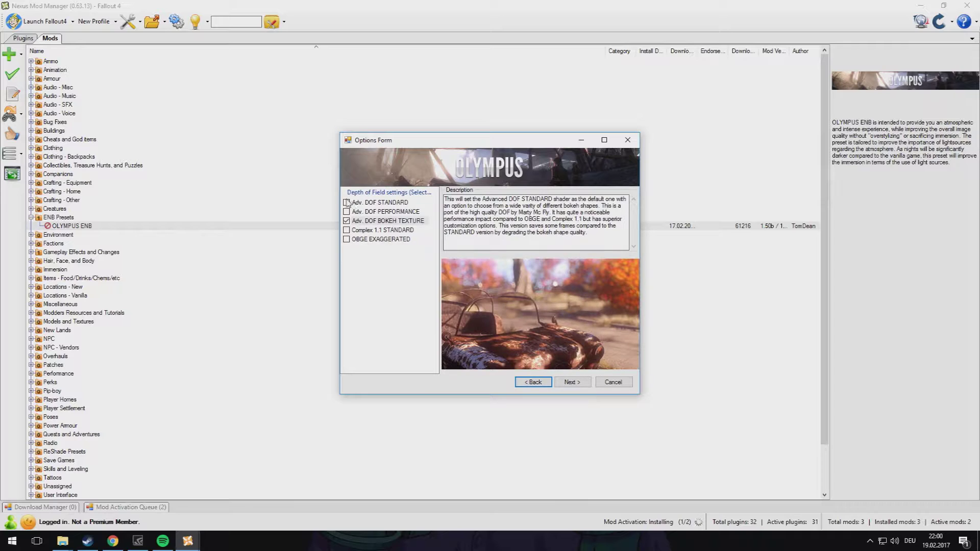
click(348, 202)
click(384, 202)
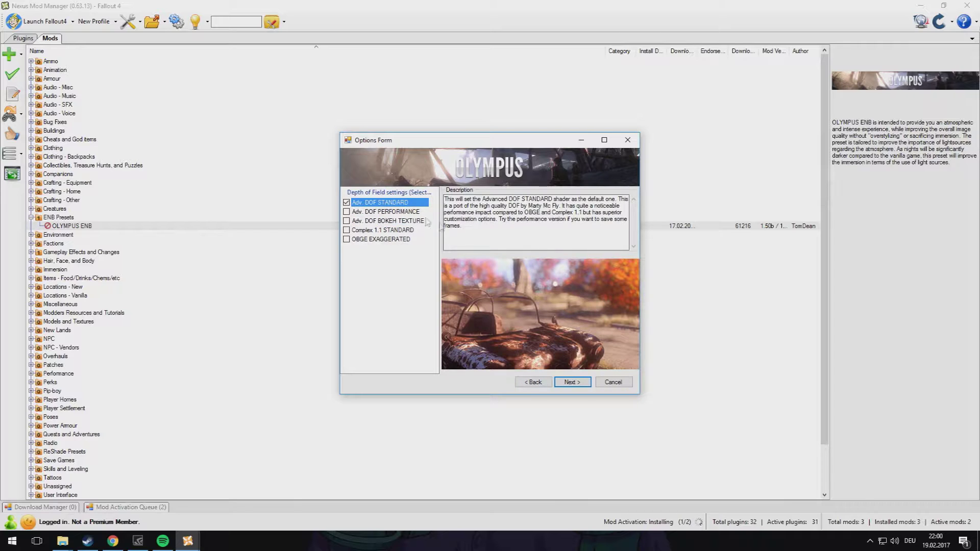
click(572, 383)
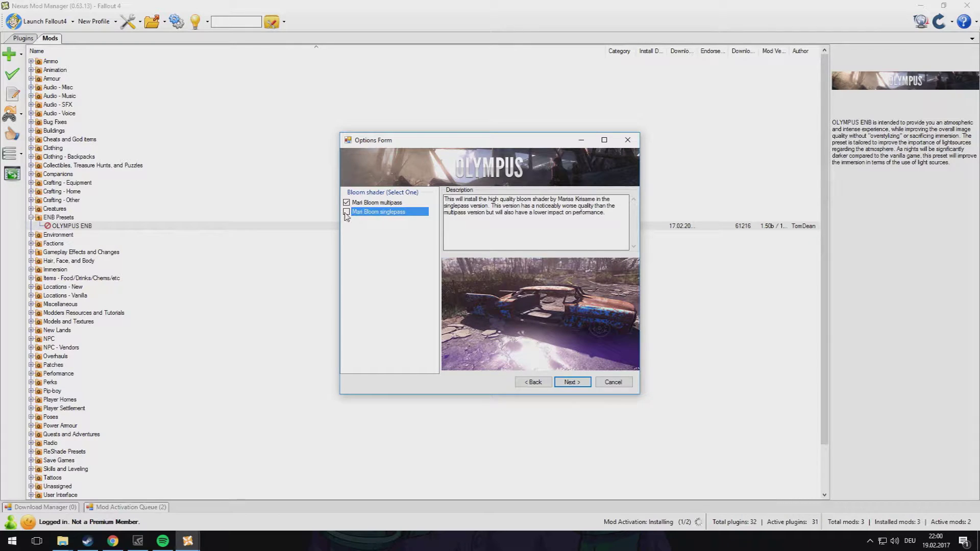
Step: Finish the OLYMPUS ENB installer with Mari Bloom multipass, no lens dirt mask and the Autoinstaller option
click(572, 382)
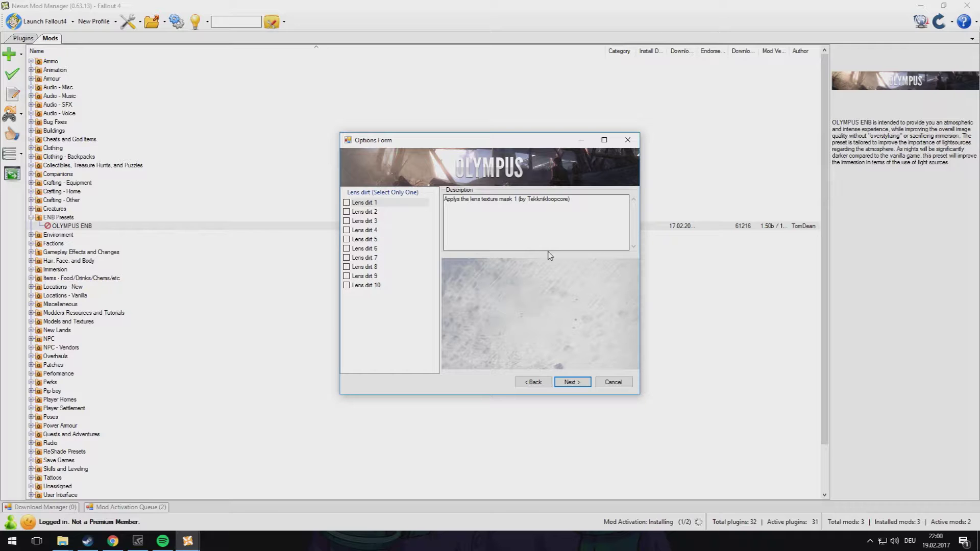
click(375, 285)
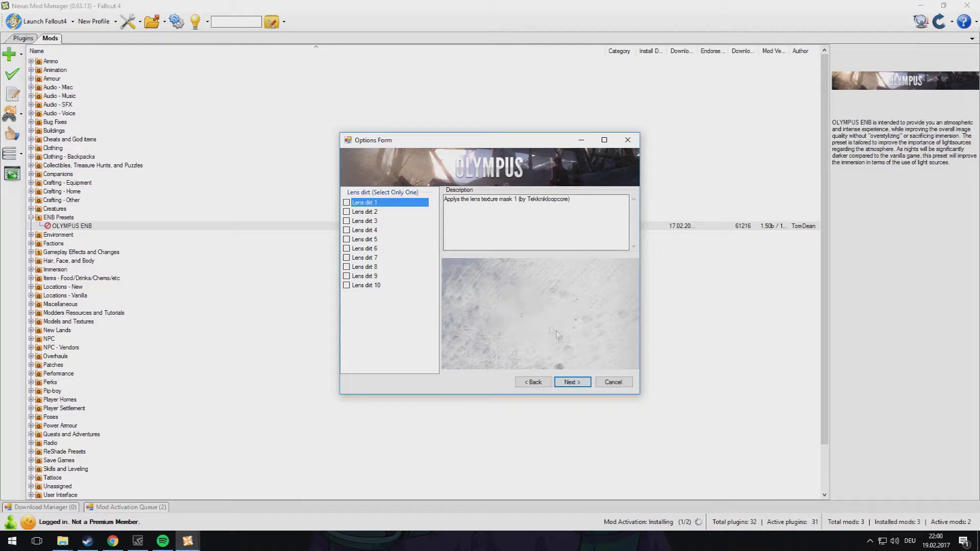
click(572, 382)
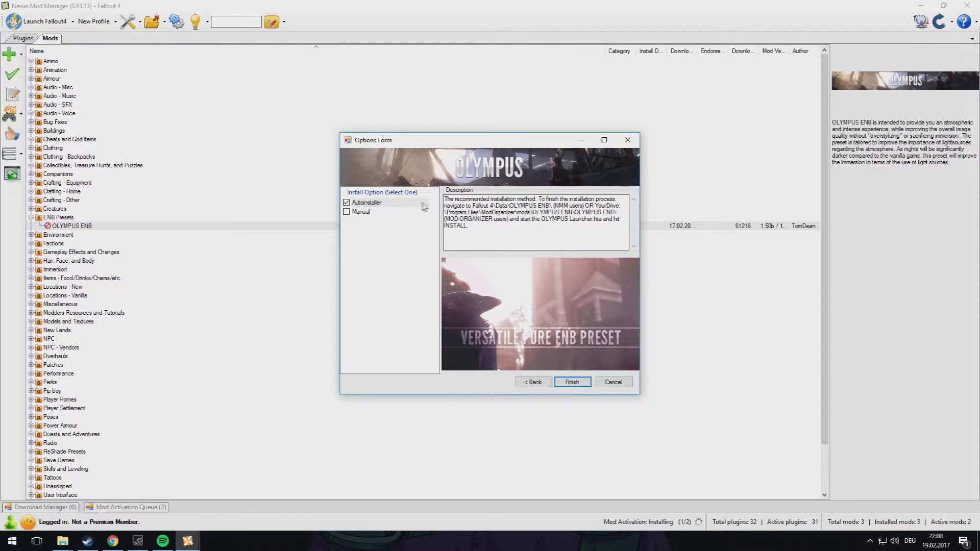
click(572, 383)
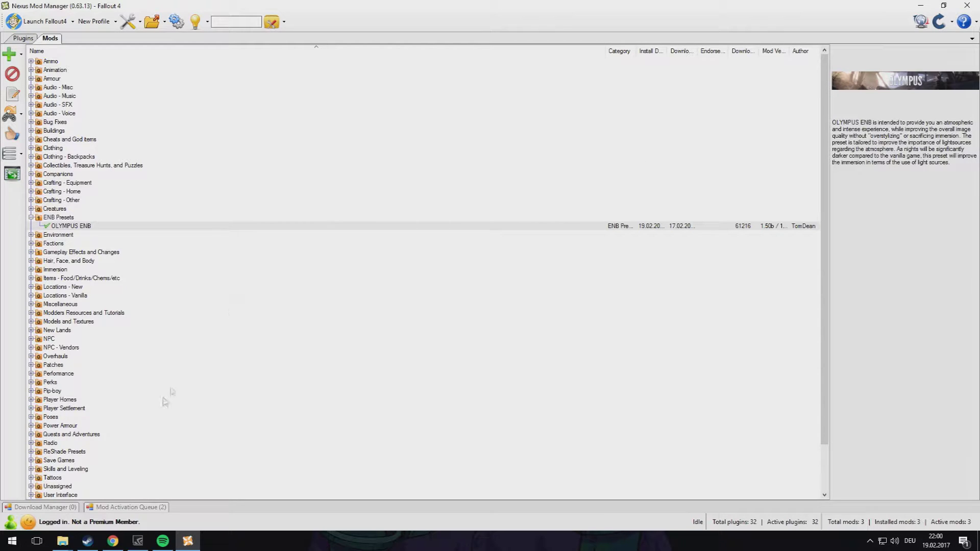
Step: Close the open Downloads and Fallout 4 folder windows
mouse_move(62, 541)
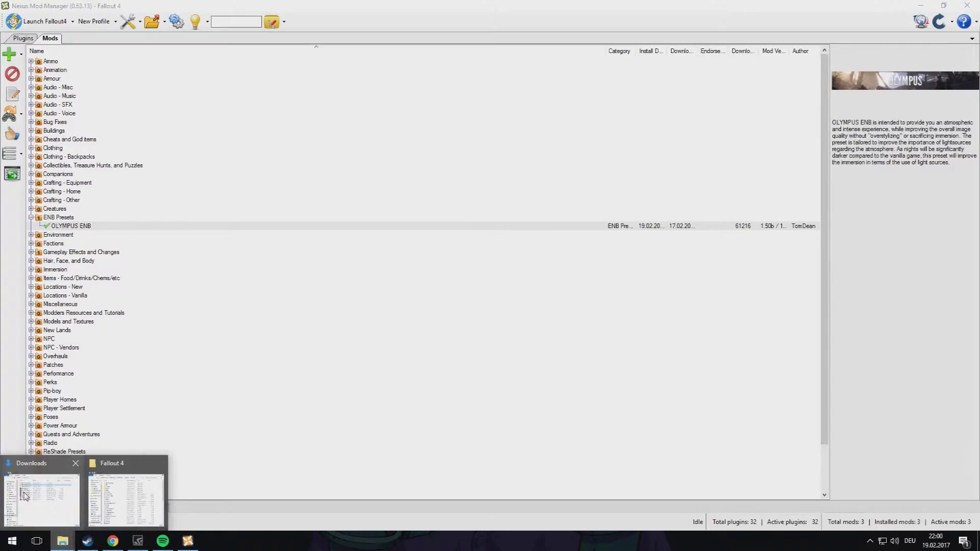
mouse_move(32, 491)
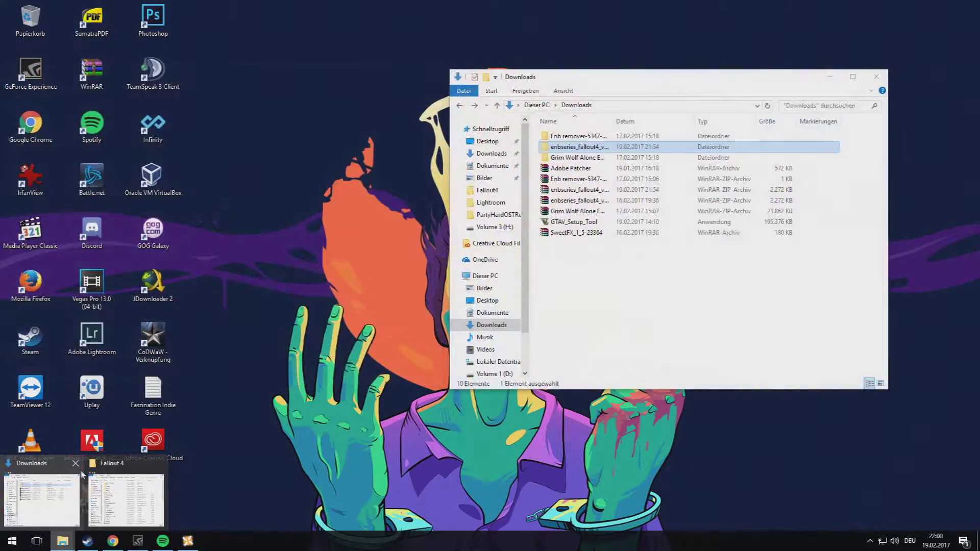
click(75, 463)
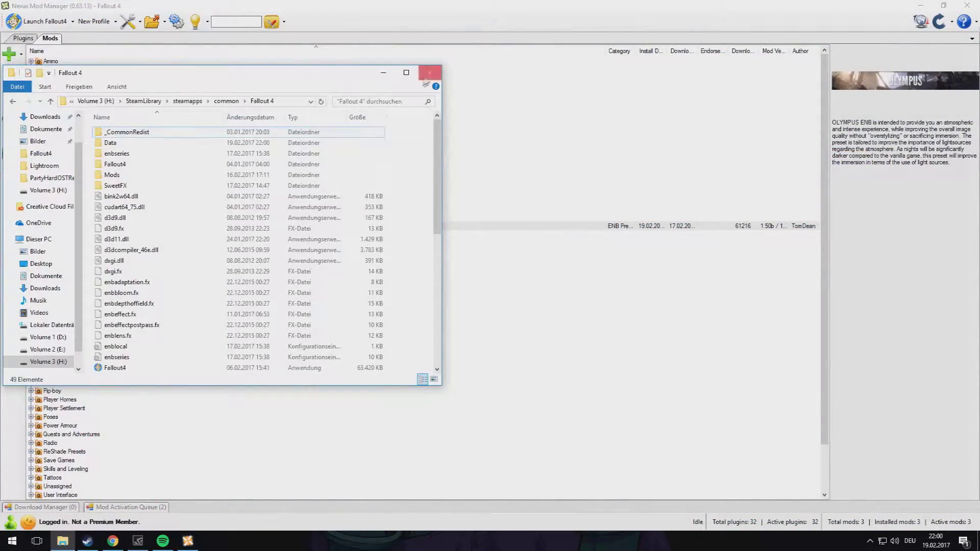
click(430, 72)
key(super+e)
click(50, 309)
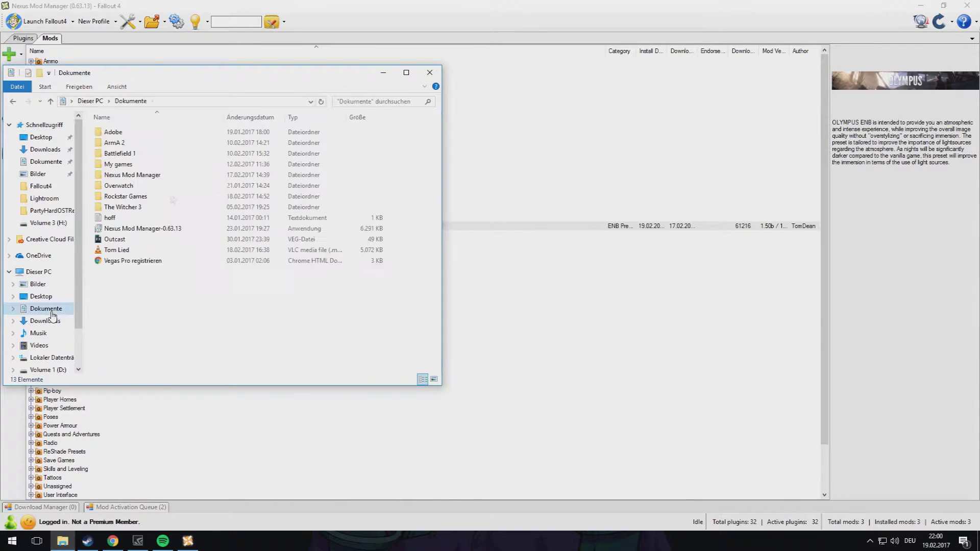
drag(244, 77, 440, 73)
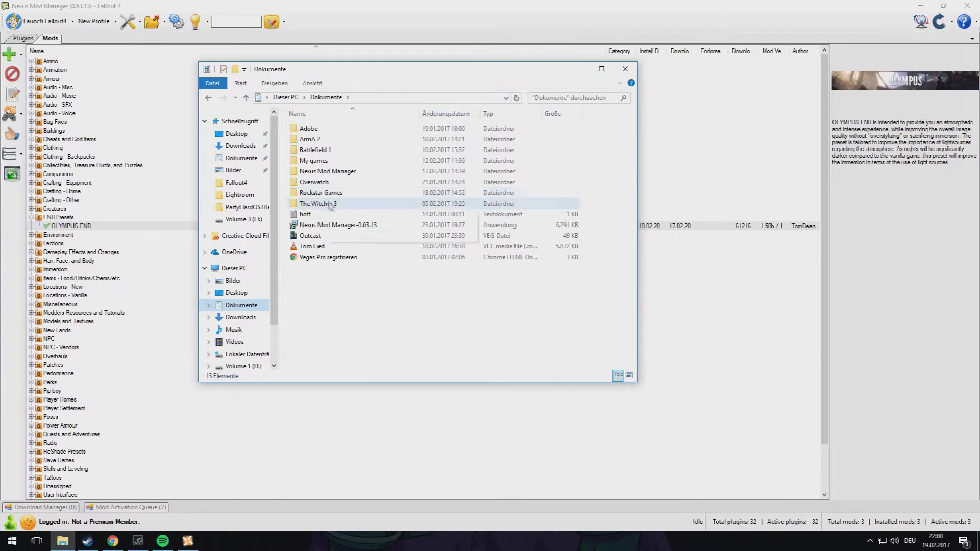
double_click(316, 161)
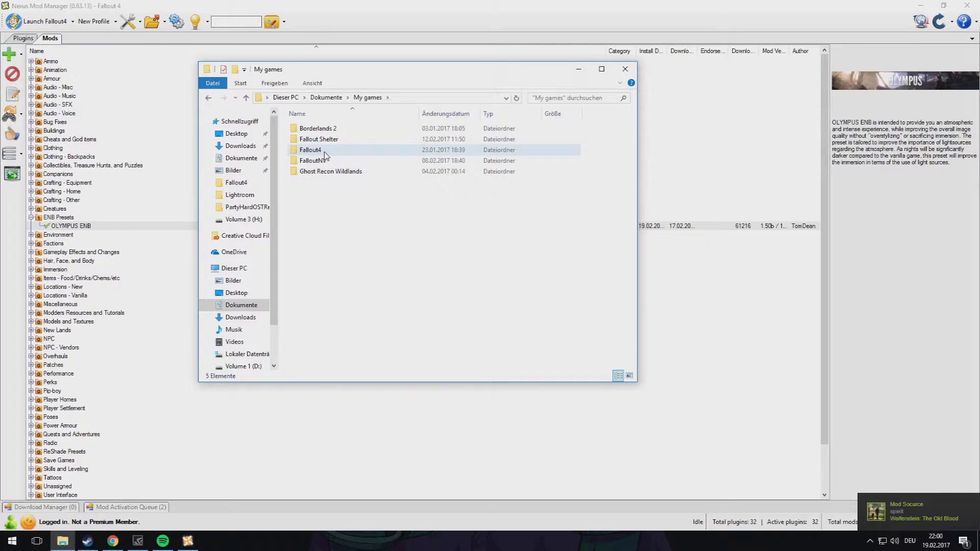
double_click(312, 150)
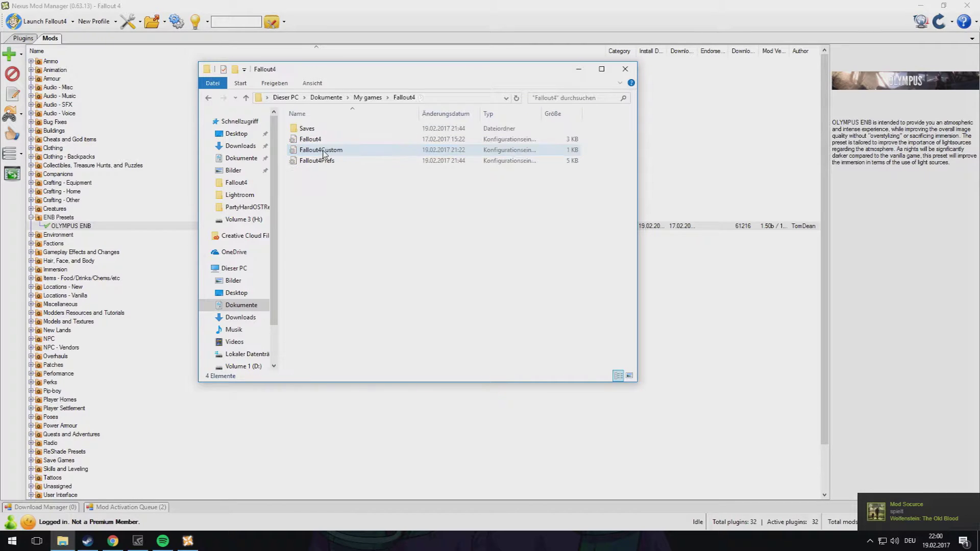
click(629, 72)
Step: Open the OLYMPUS ENB folder inside H:\SteamLibrary\steamapps\common\Fallout 4\Data in a new Explorer window
key(super+e)
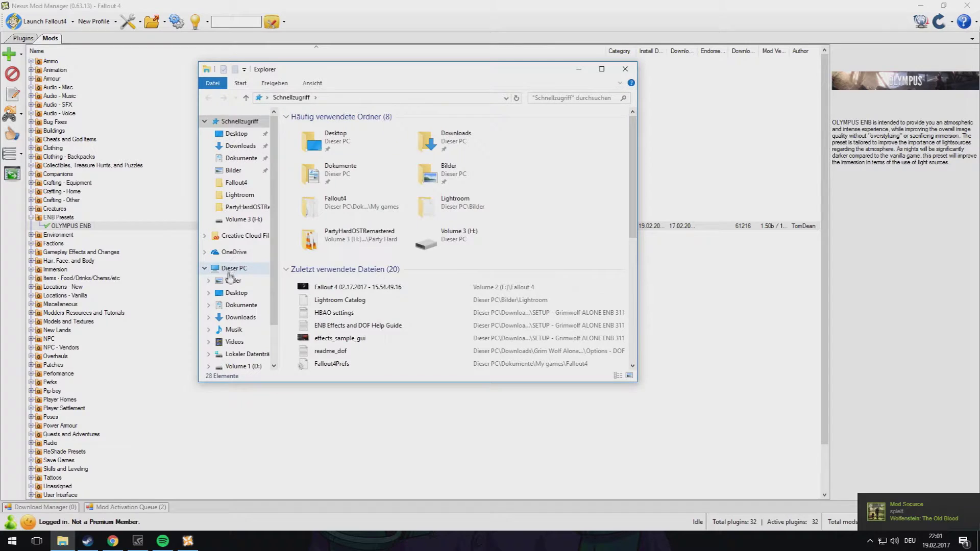
click(229, 269)
double_click(453, 268)
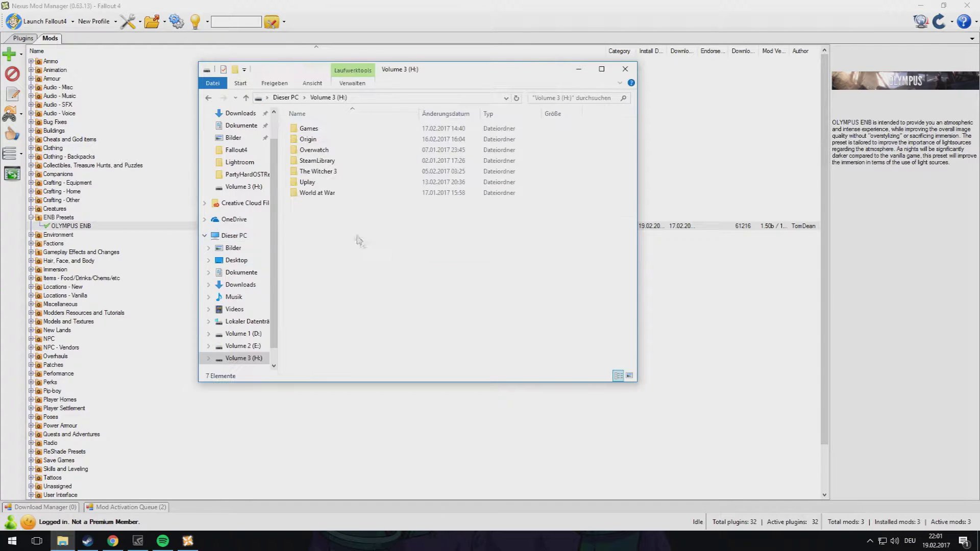
double_click(319, 160)
click(323, 130)
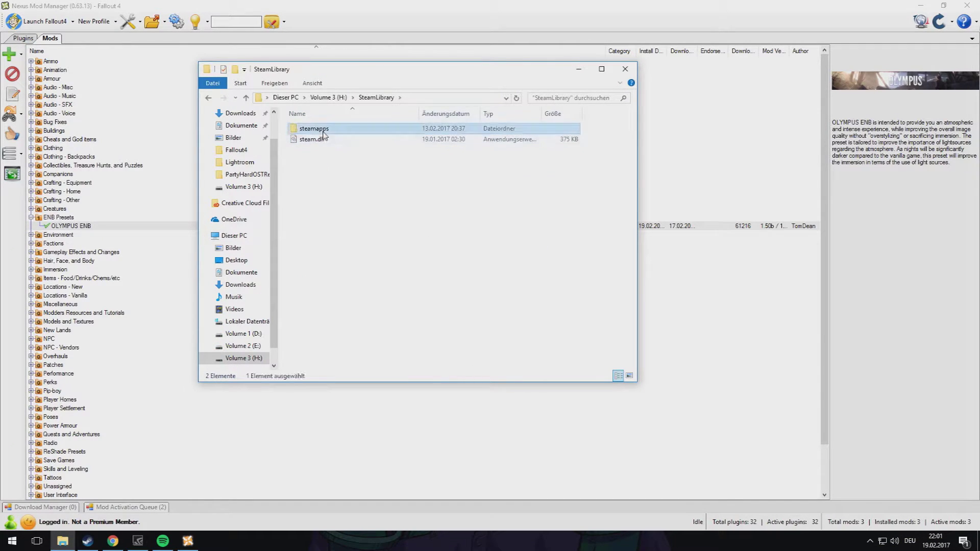
double_click(323, 131)
double_click(322, 128)
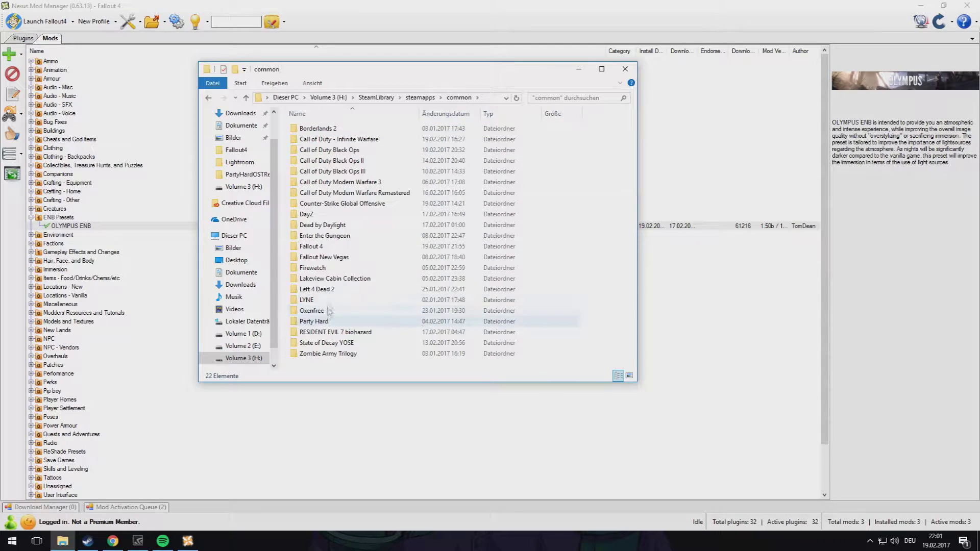
double_click(312, 246)
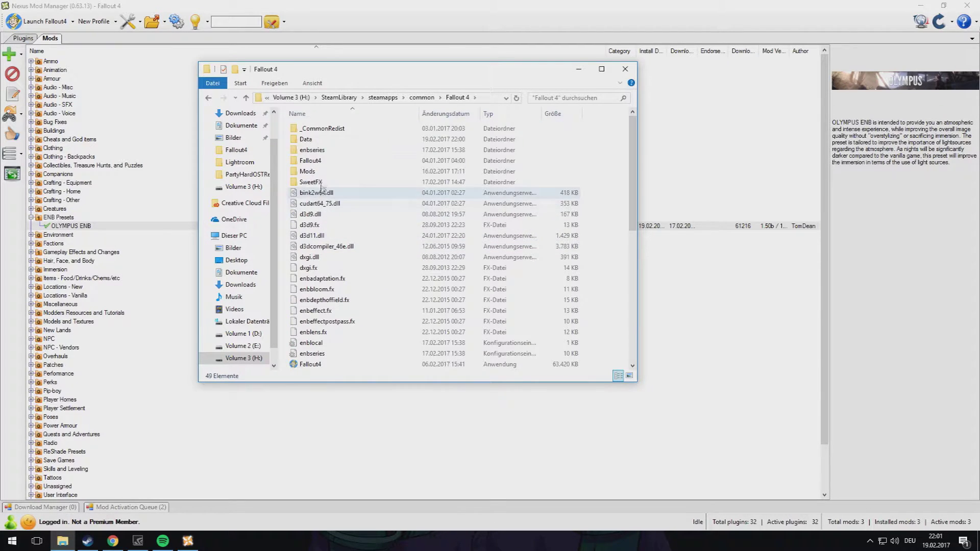
double_click(307, 138)
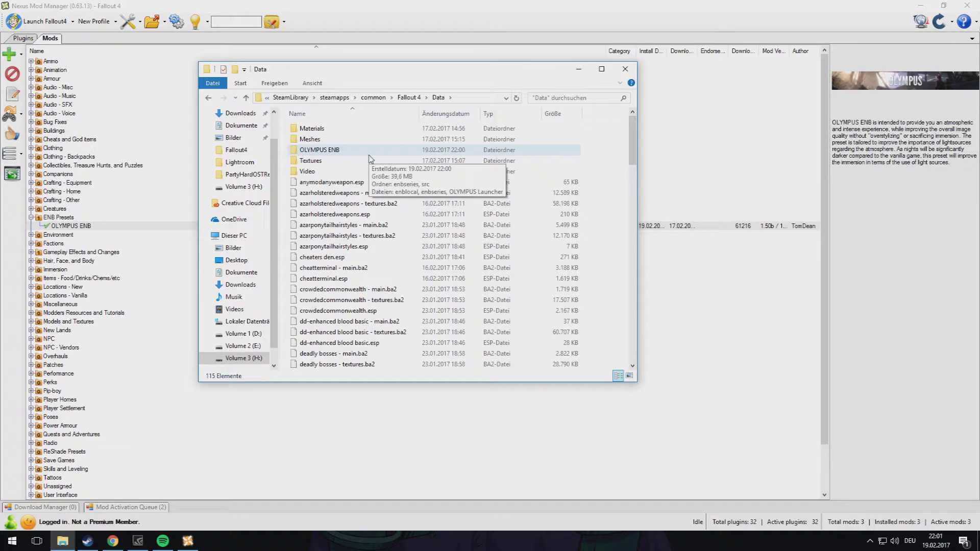
double_click(342, 151)
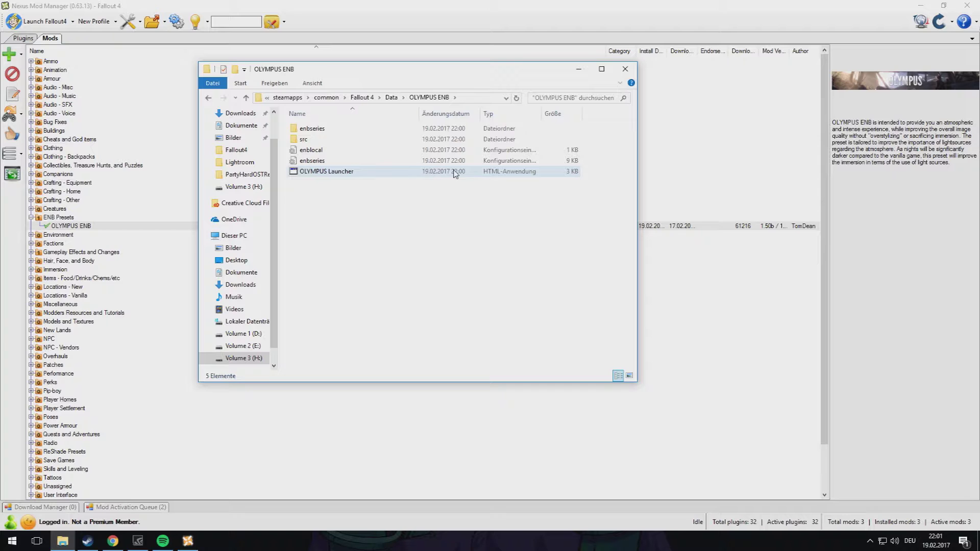
Step: Run OLYMPUS Launcher, install the preset with administrator permission while overwriting the previous installation, and exit the launcher
double_click(383, 174)
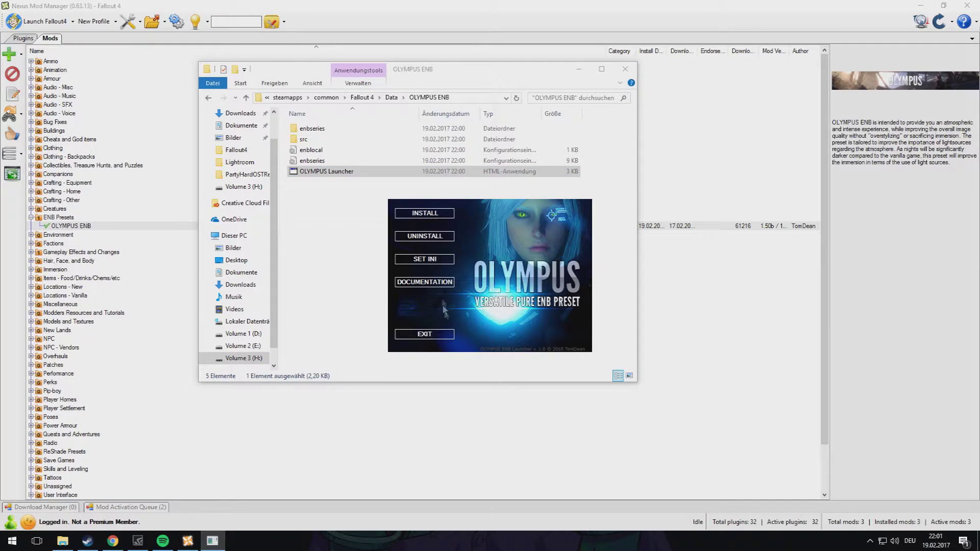
click(426, 213)
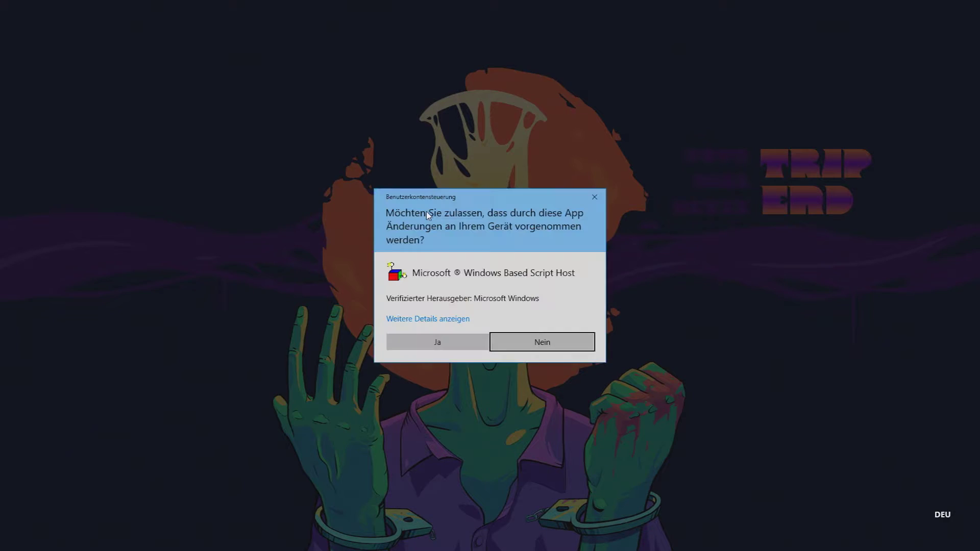
click(448, 346)
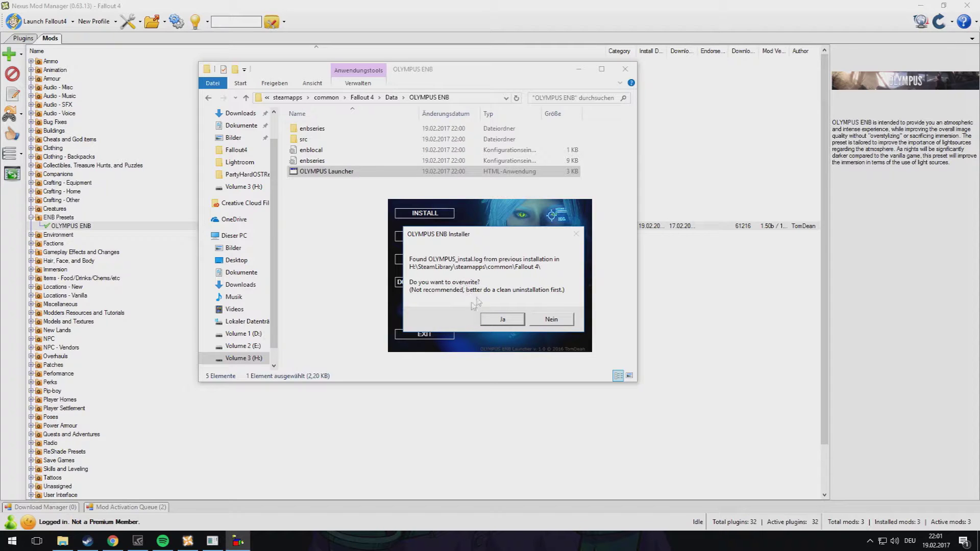
click(504, 320)
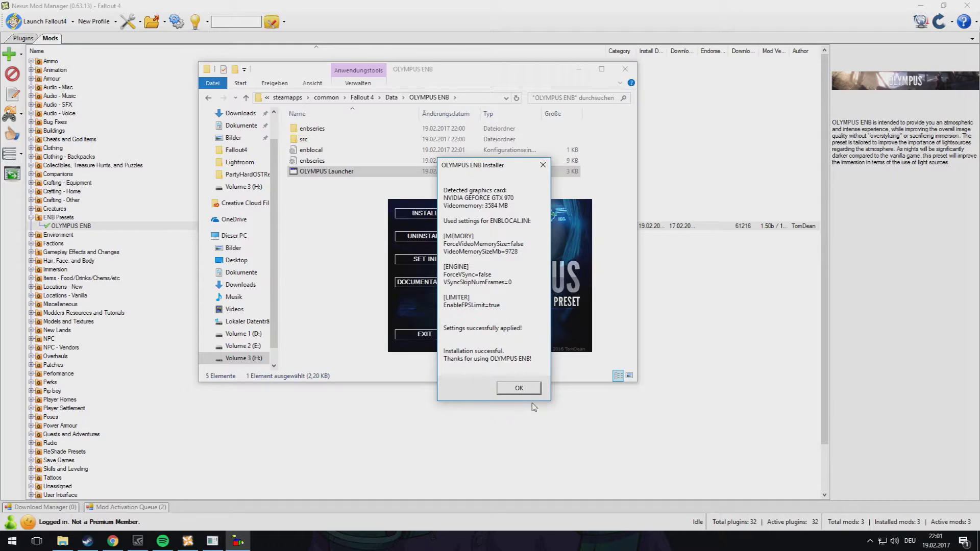
click(520, 388)
click(433, 338)
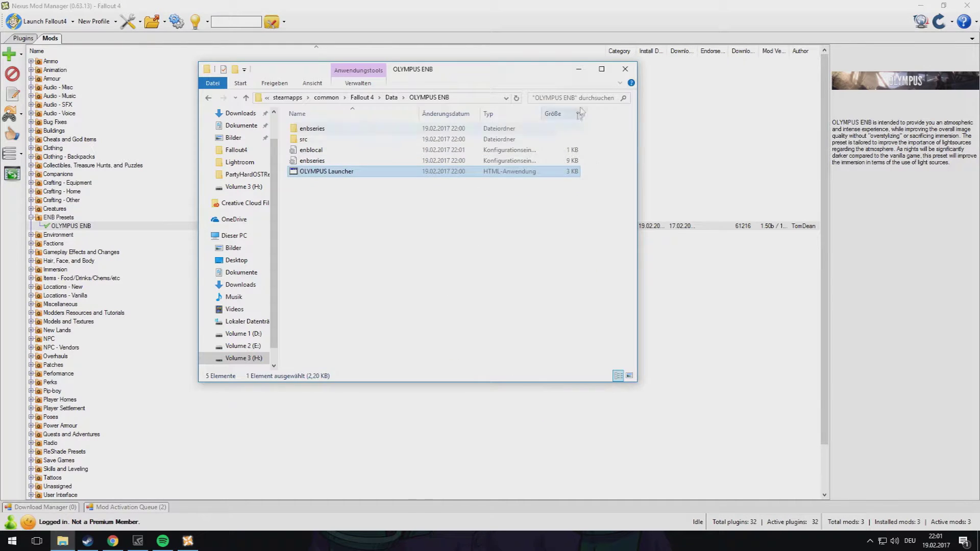
Step: Close the OLYMPUS ENB folder, Nexus Mod Manager and the browser
click(625, 69)
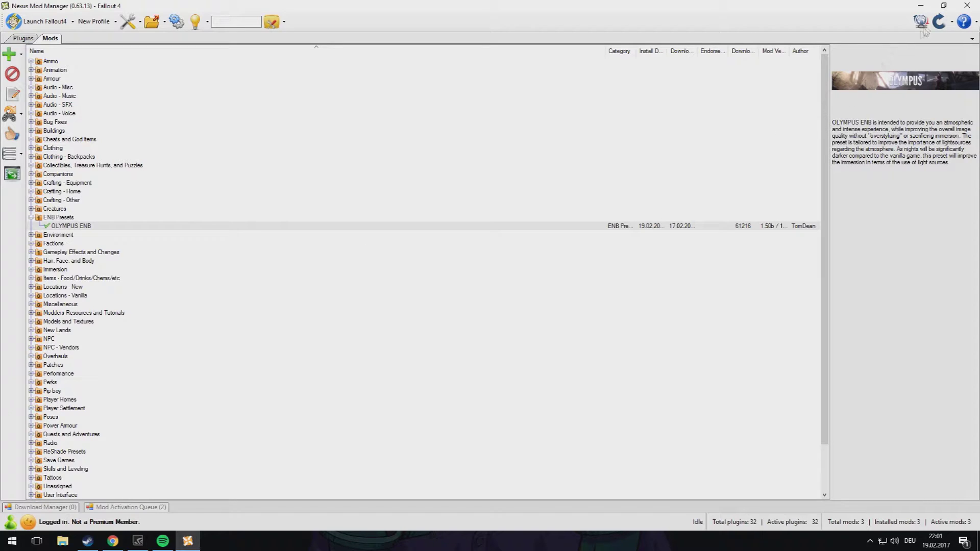
click(974, 7)
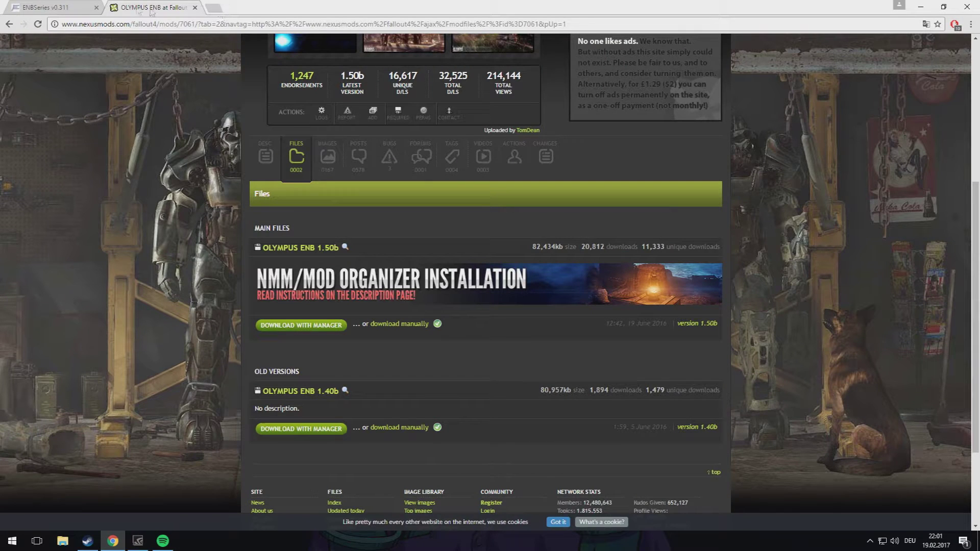
click(967, 7)
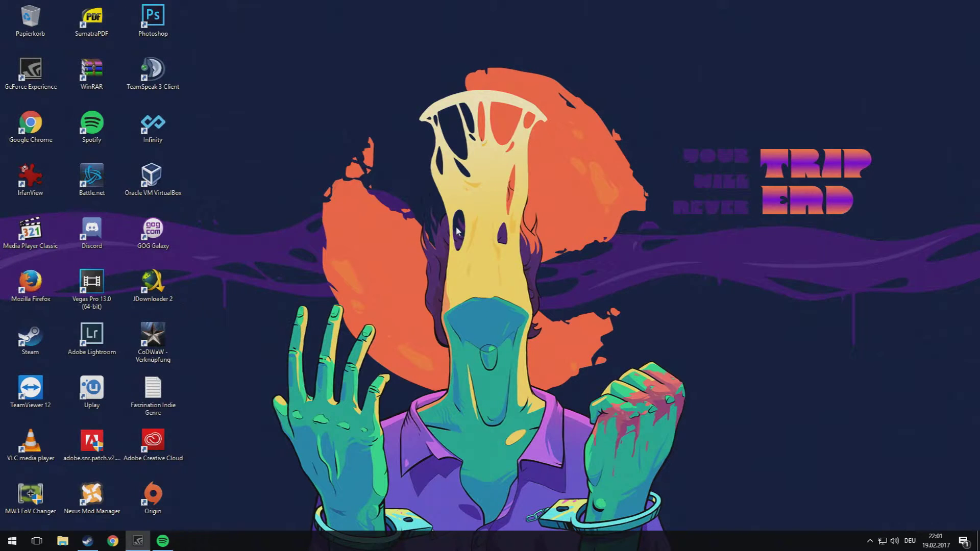